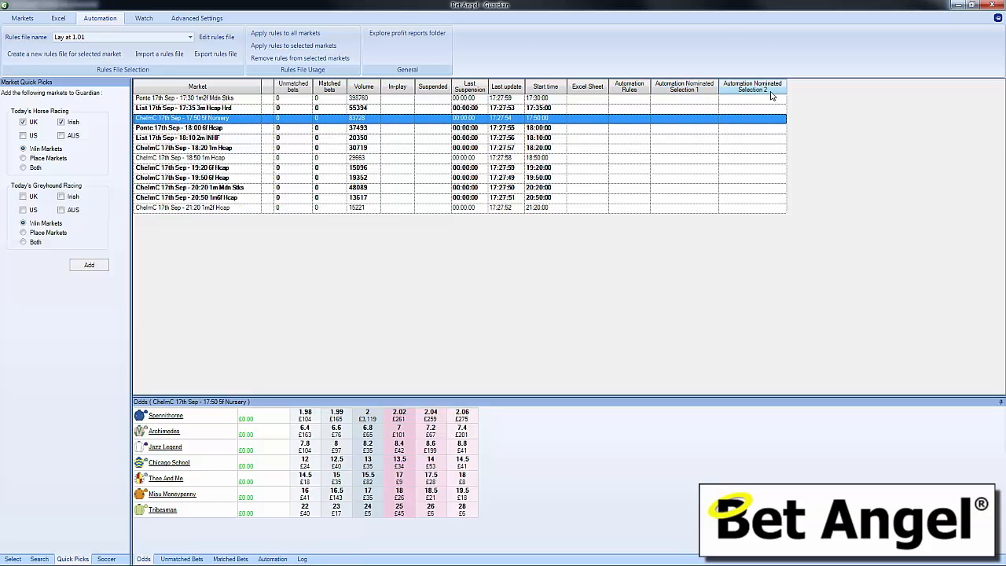
Look through the runners offered as automation nominated selections for the 17:50, 17:30 and 17:35 markets.
{"action": "left_click", "coordinate": [713, 118]}
{"action": "left_click", "coordinate": [712, 119]}
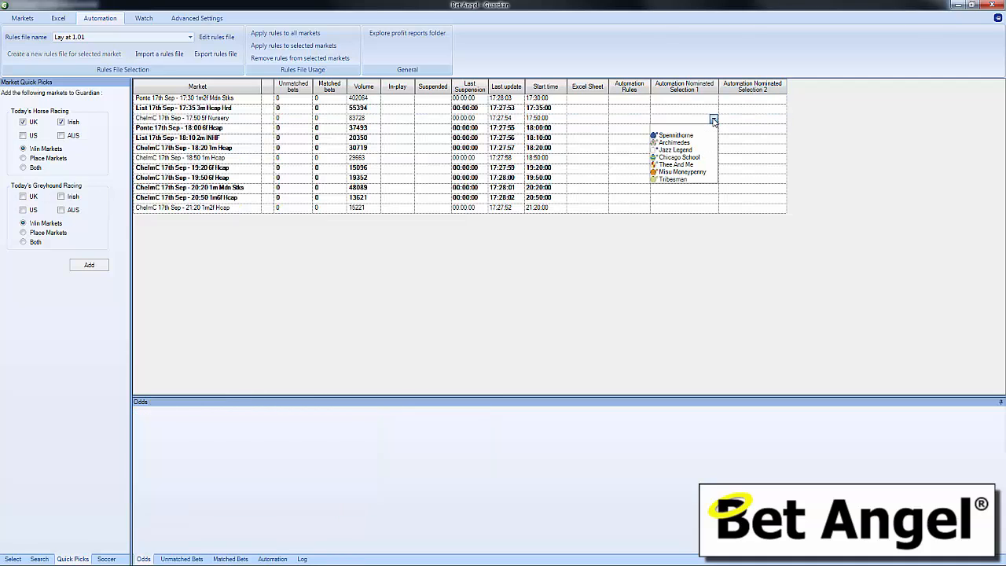
{"action": "left_click", "coordinate": [714, 100]}
{"action": "left_click", "coordinate": [714, 100]}
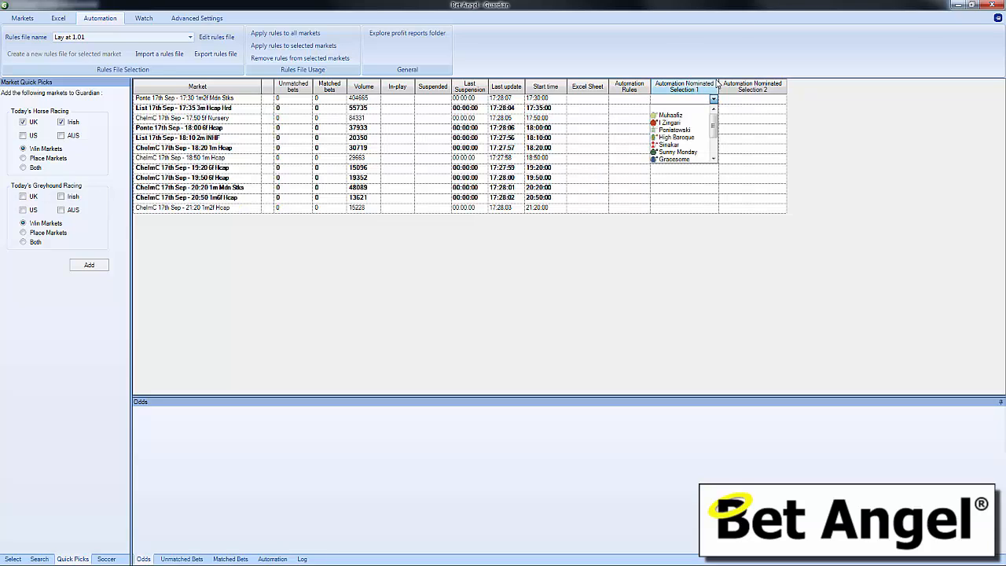
{"action": "left_click", "coordinate": [782, 111]}
{"action": "left_click", "coordinate": [782, 110]}
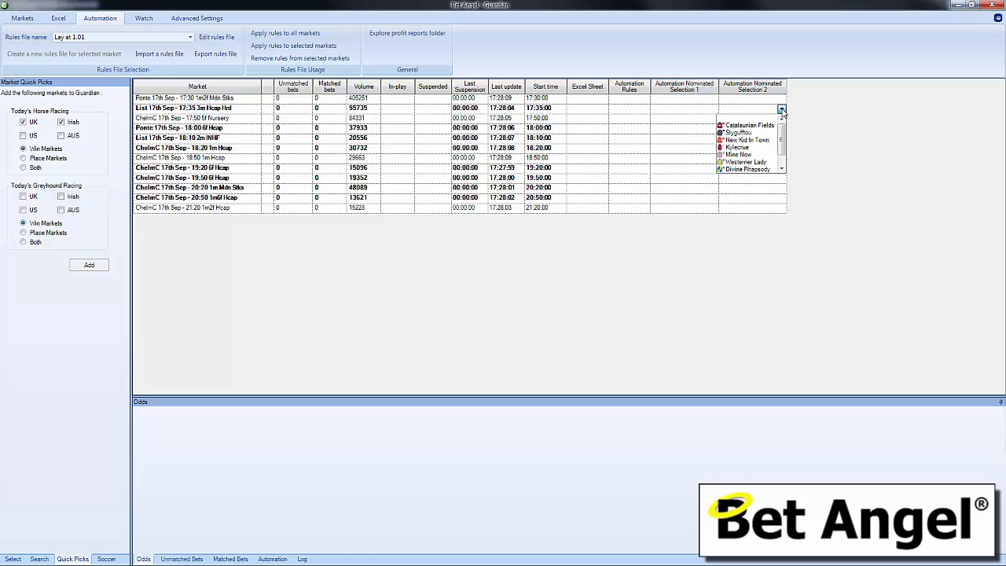
{"action": "mouse_move", "coordinate": [782, 140]}
{"action": "left_mouse_down"}
{"action": "mouse_move", "coordinate": [785, 156]}
{"action": "mouse_move", "coordinate": [783, 135]}
{"action": "left_mouse_up"}
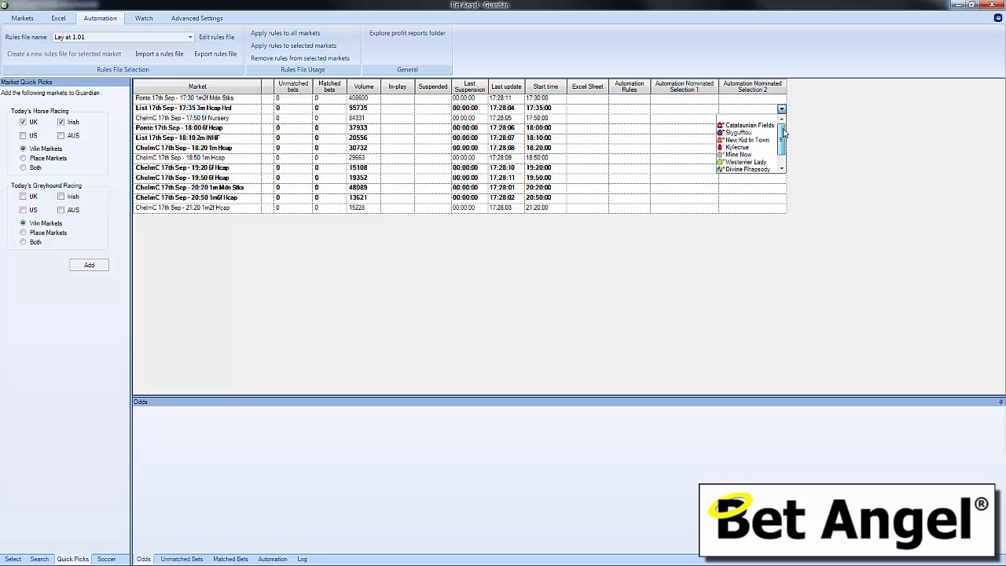
{"action": "left_click", "coordinate": [744, 120]}
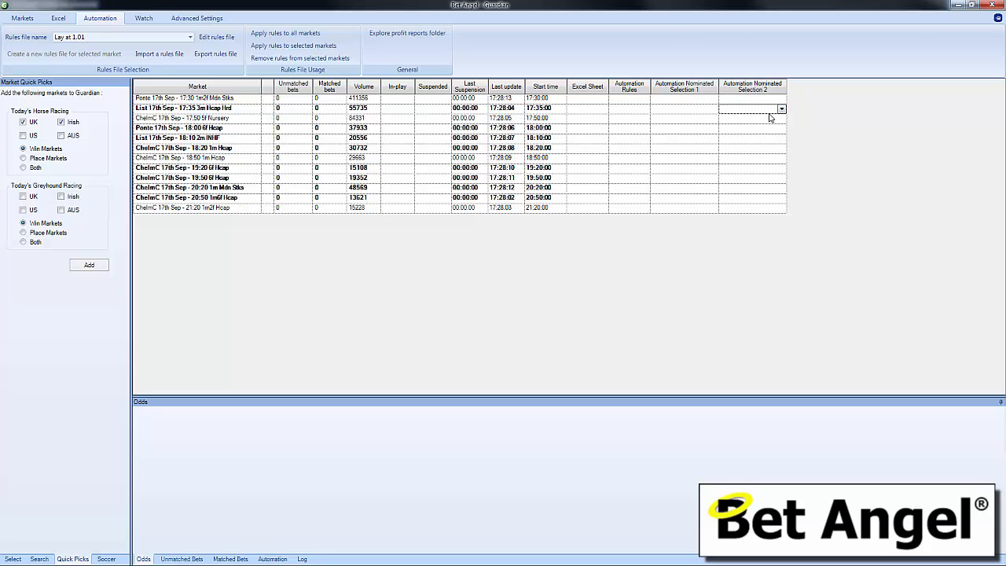
Try Kylecrue as automation nominated selection 2 for the 17:35 List market, and reset the field to blank.
{"action": "left_click", "coordinate": [782, 108]}
{"action": "left_click", "coordinate": [742, 146]}
{"action": "left_click", "coordinate": [782, 109]}
{"action": "left_click", "coordinate": [756, 119]}
Start a new rules file for the List 17th Sep - 17:35 3m Hcap Hrd market and enlarge the rules editor window.
{"action": "left_click", "coordinate": [230, 108]}
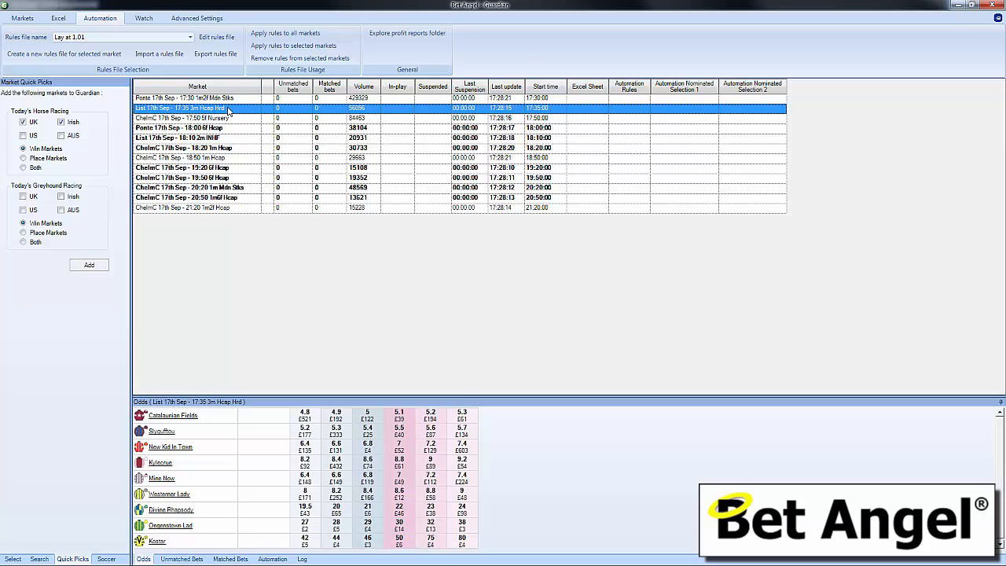
{"action": "left_click", "coordinate": [72, 57]}
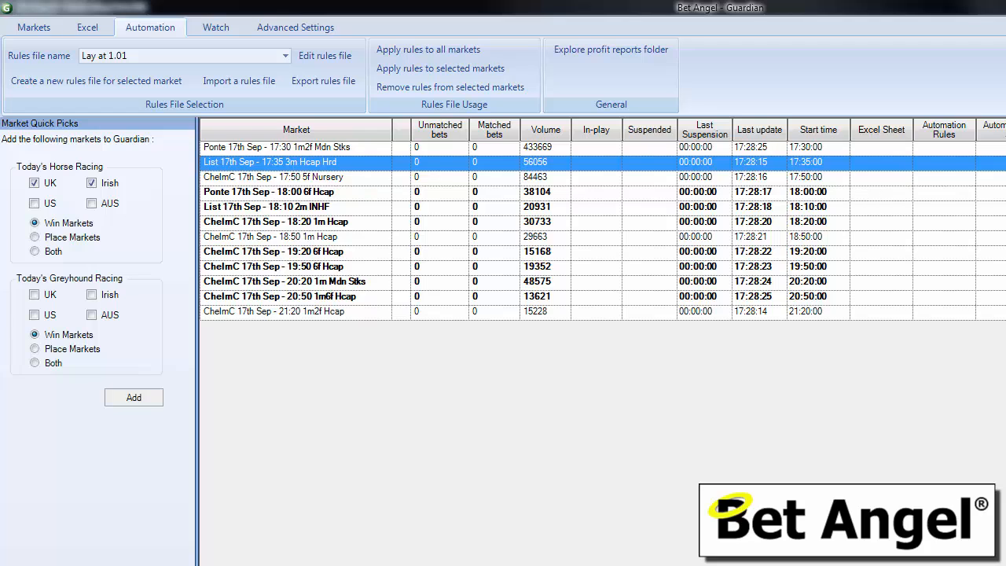
{"action": "left_click_drag", "start_coordinate": [896, 105], "coordinate": [388, 55]}
{"action": "left_click_drag", "start_coordinate": [634, 473], "coordinate": [861, 553]}
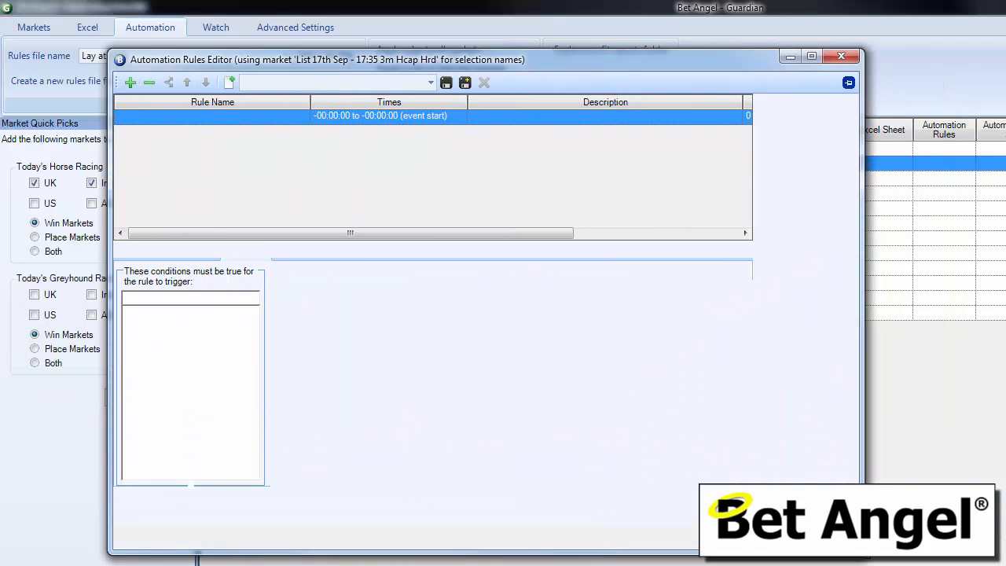
Name the new rule "Back at 1000" and set its rule type to Place Back Bet.
{"action": "left_click", "coordinate": [135, 253]}
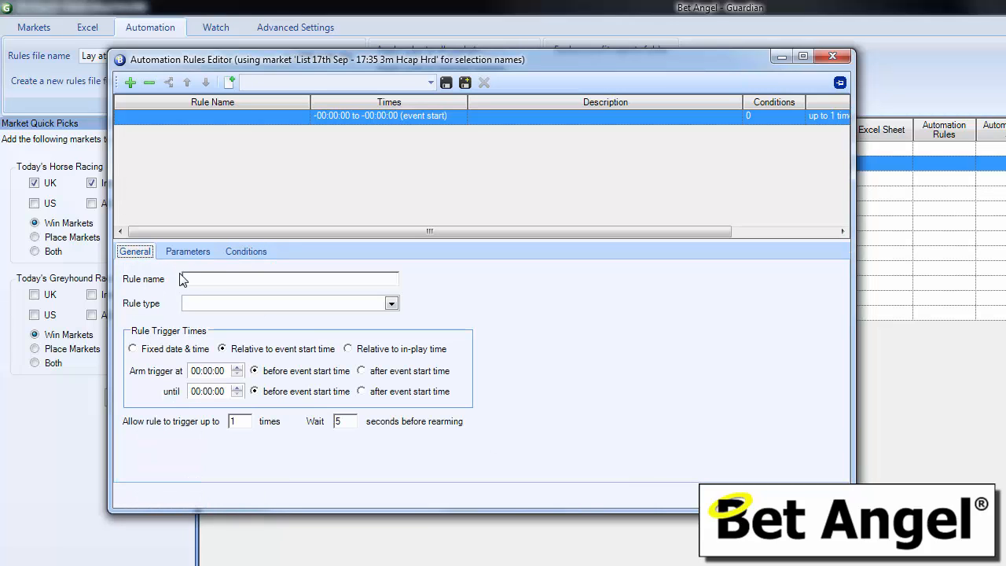
{"action": "left_click", "coordinate": [211, 276]}
{"action": "type", "text": "Back at 1000"}
{"action": "left_click", "coordinate": [324, 307]}
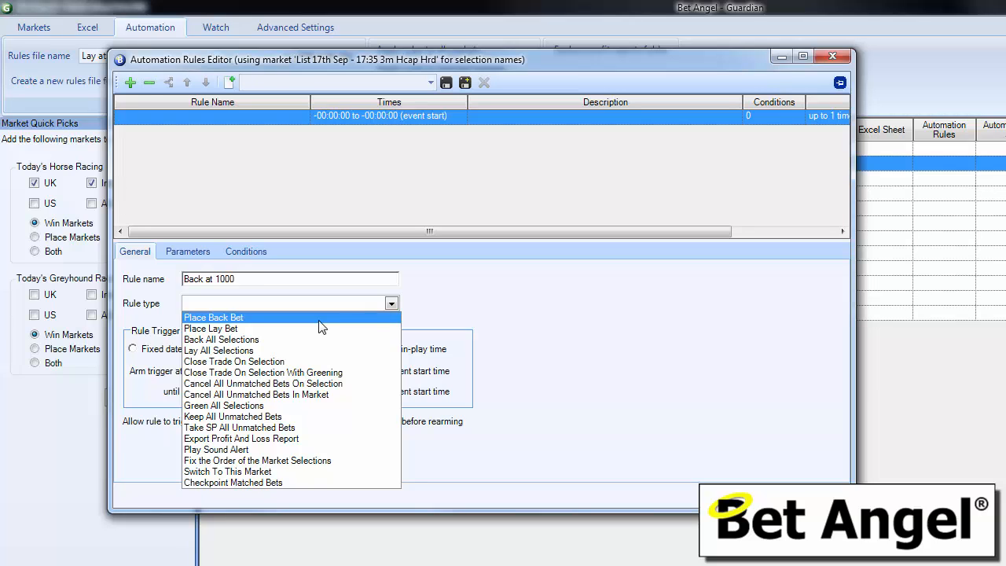
{"action": "left_click", "coordinate": [319, 318]}
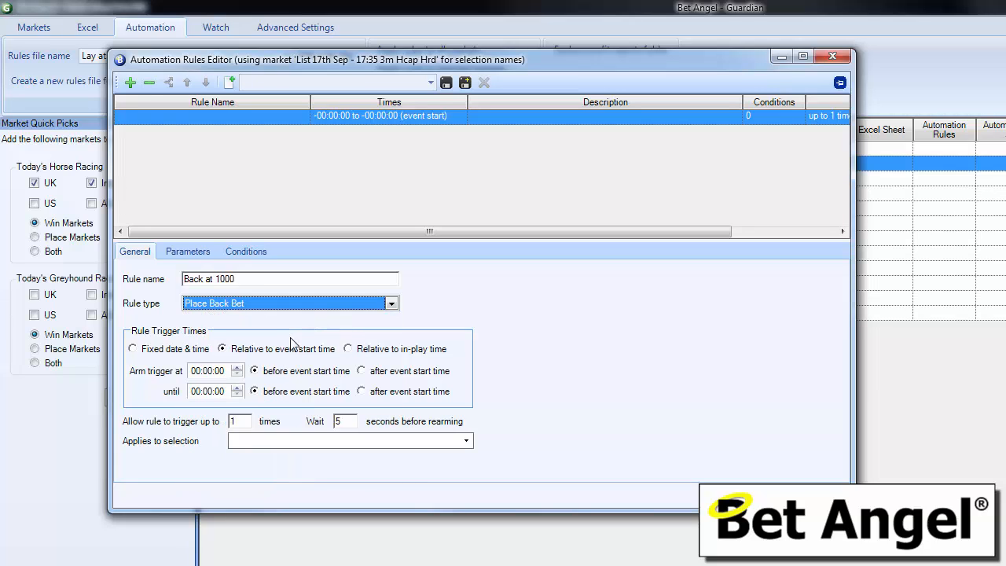
Review the ways of choosing the rule's selection, set the nomination entry to Guardian Nominated Selection 1, and apply the rule to ANY selection.
{"action": "left_click", "coordinate": [466, 442]}
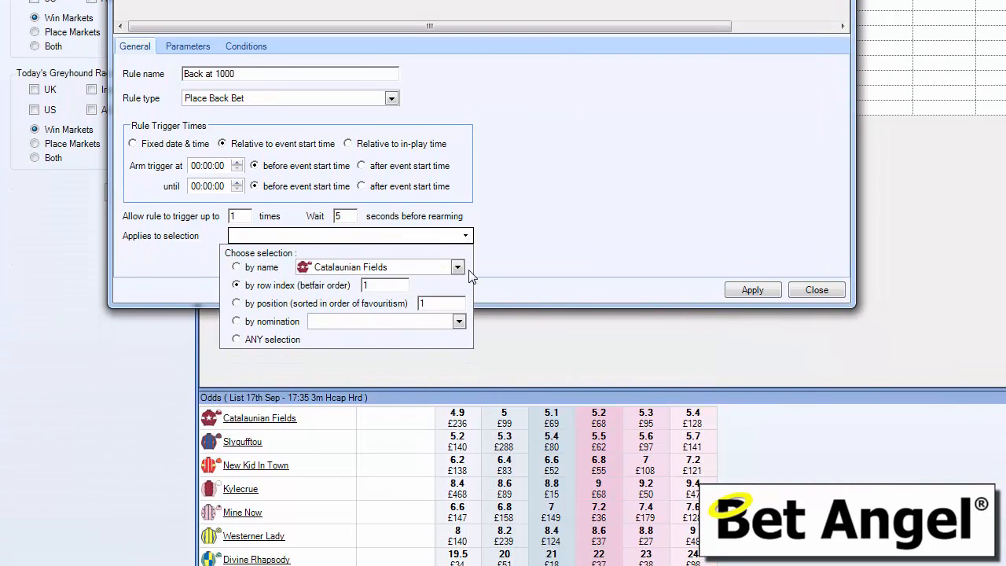
{"action": "left_click", "coordinate": [457, 472]}
{"action": "left_click", "coordinate": [456, 268]}
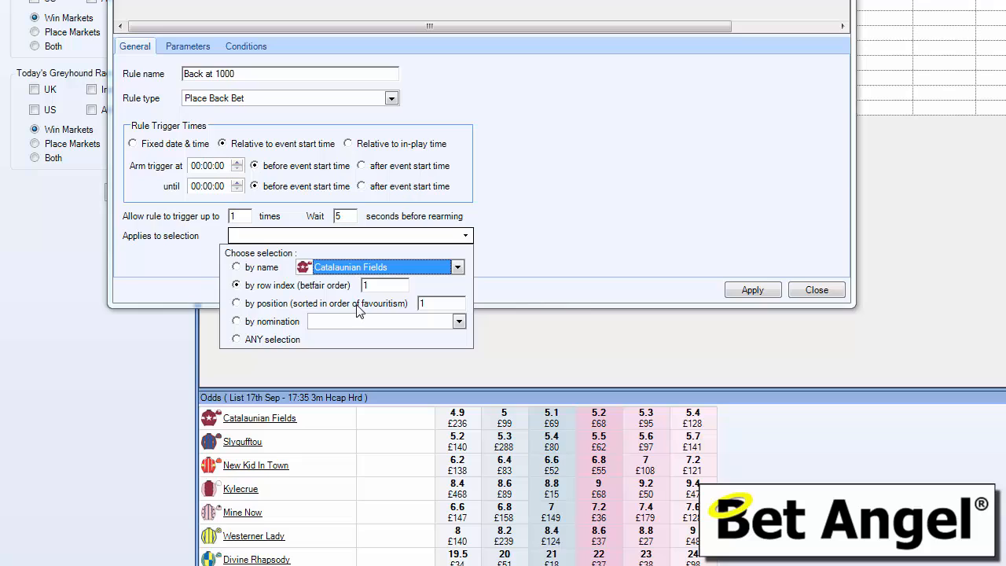
{"action": "left_click", "coordinate": [459, 322]}
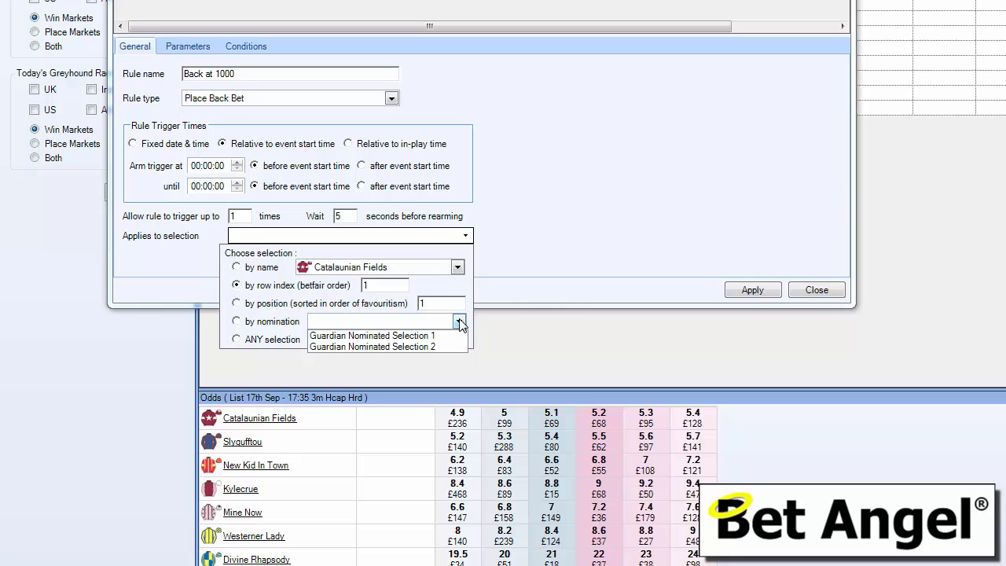
{"action": "left_click", "coordinate": [455, 335]}
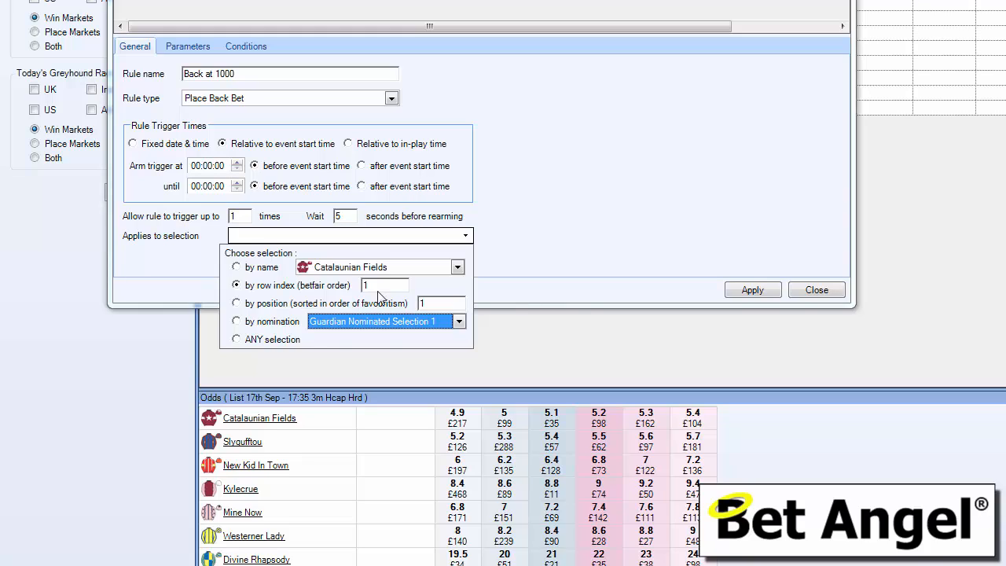
{"action": "left_click", "coordinate": [275, 338]}
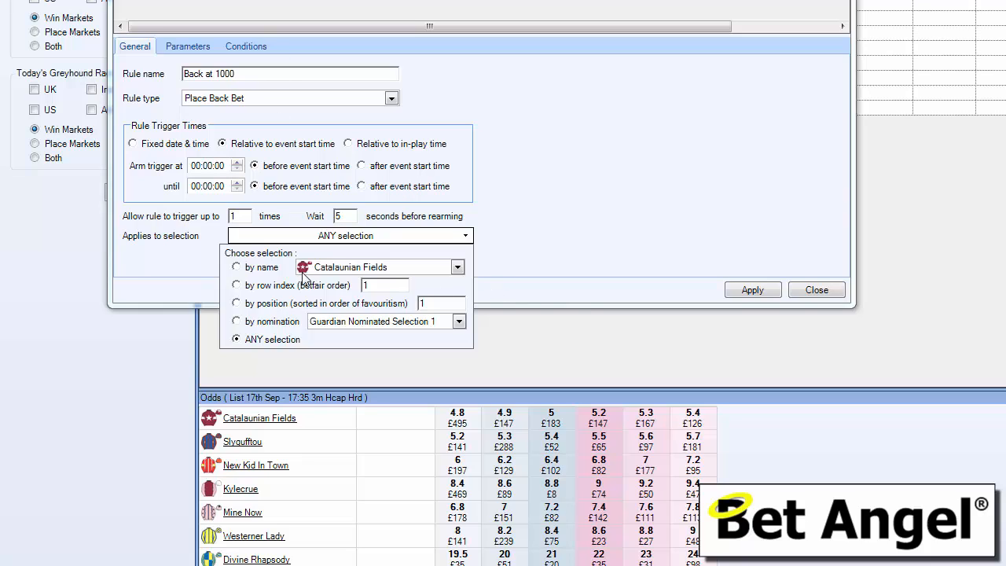
{"action": "left_click", "coordinate": [413, 322]}
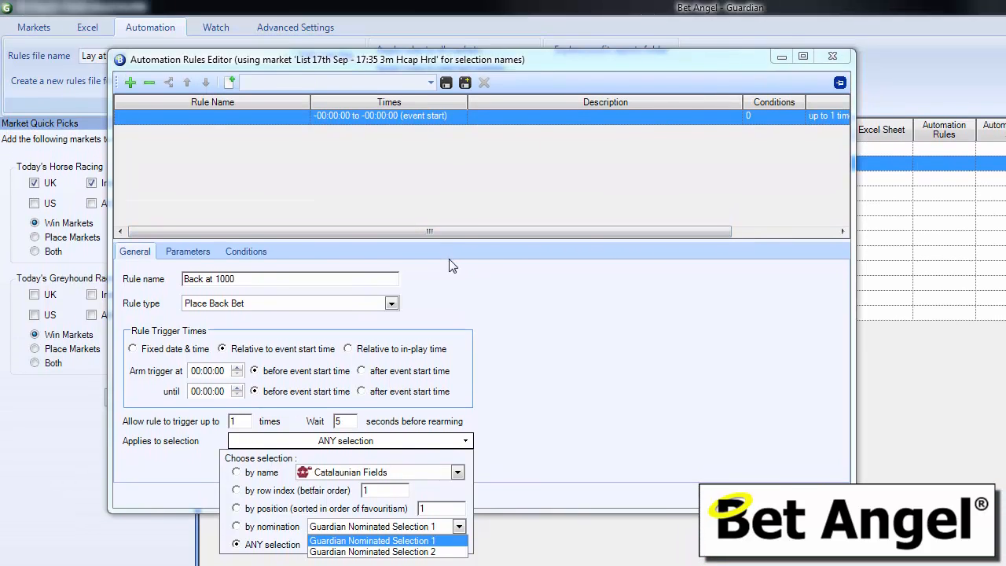
{"action": "left_click", "coordinate": [247, 46]}
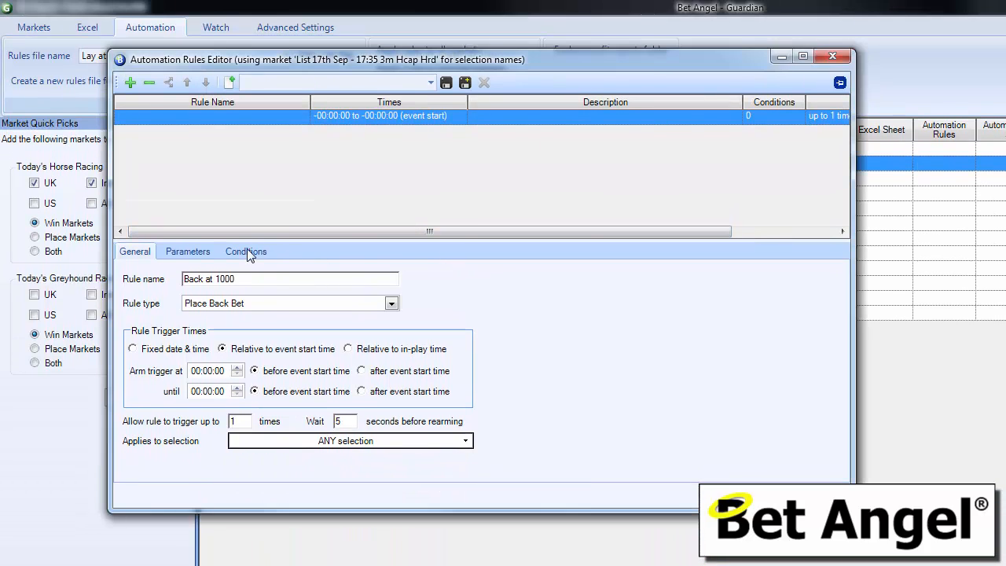
Add a new condition to the rule with the type Historic Relative Odds condition.
{"action": "left_click", "coordinate": [247, 253]}
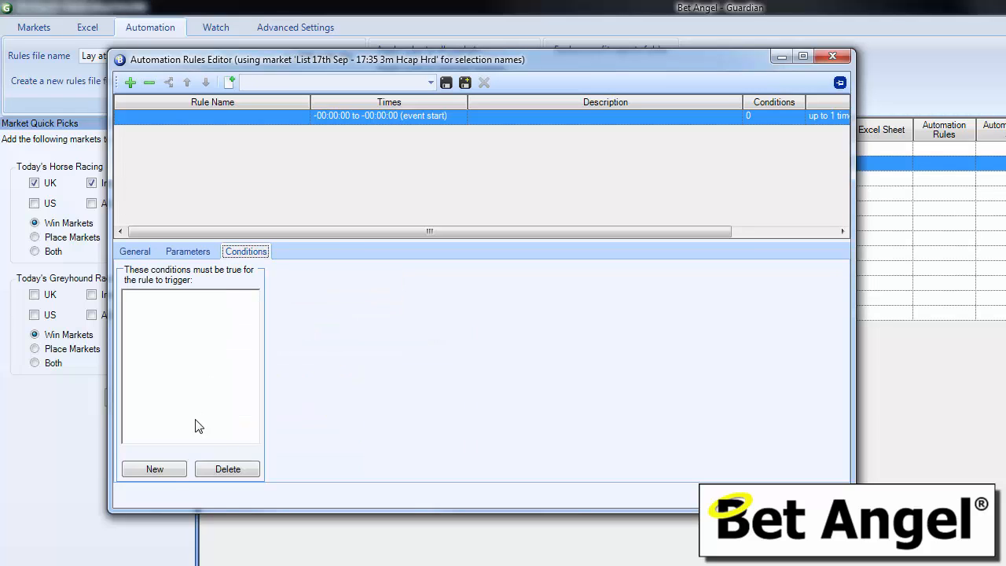
{"action": "left_click", "coordinate": [168, 469]}
{"action": "left_click", "coordinate": [489, 277]}
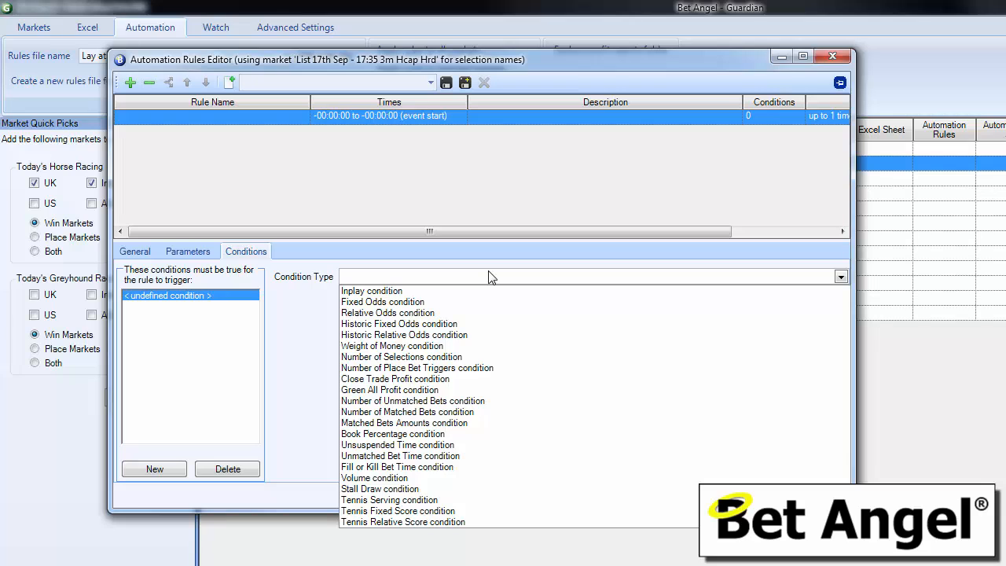
{"action": "left_click", "coordinate": [462, 334]}
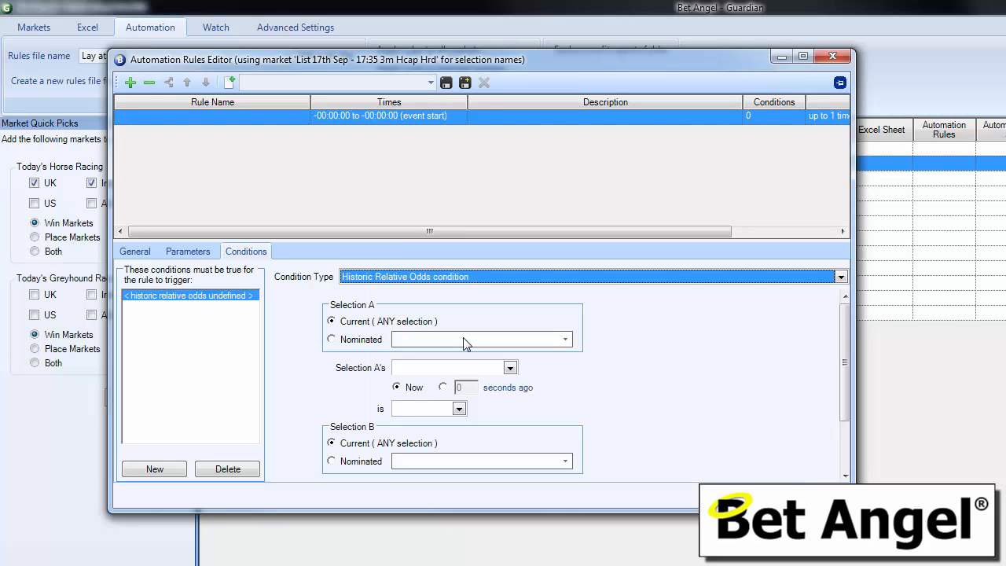
Set the condition's Selection A to Nominated and view the available nomination options, leaving the choice blank.
{"action": "left_click", "coordinate": [331, 338]}
{"action": "left_click", "coordinate": [514, 343]}
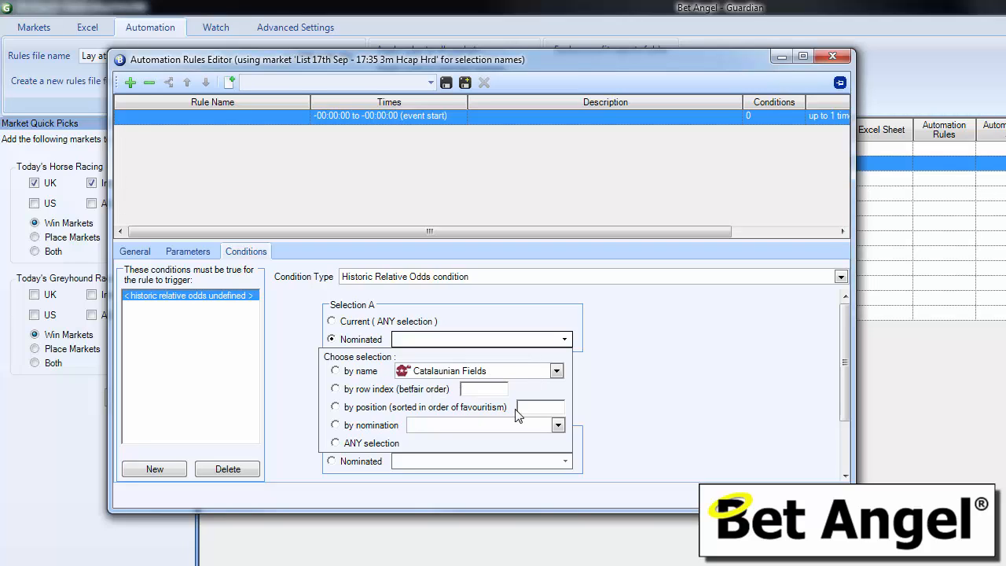
{"action": "left_click", "coordinate": [533, 427]}
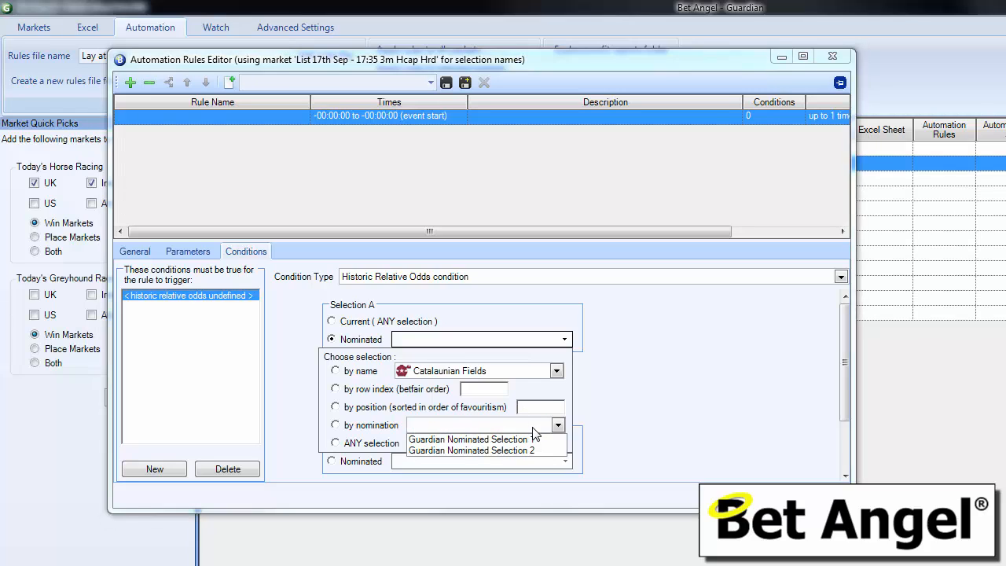
{"action": "left_click", "coordinate": [533, 429]}
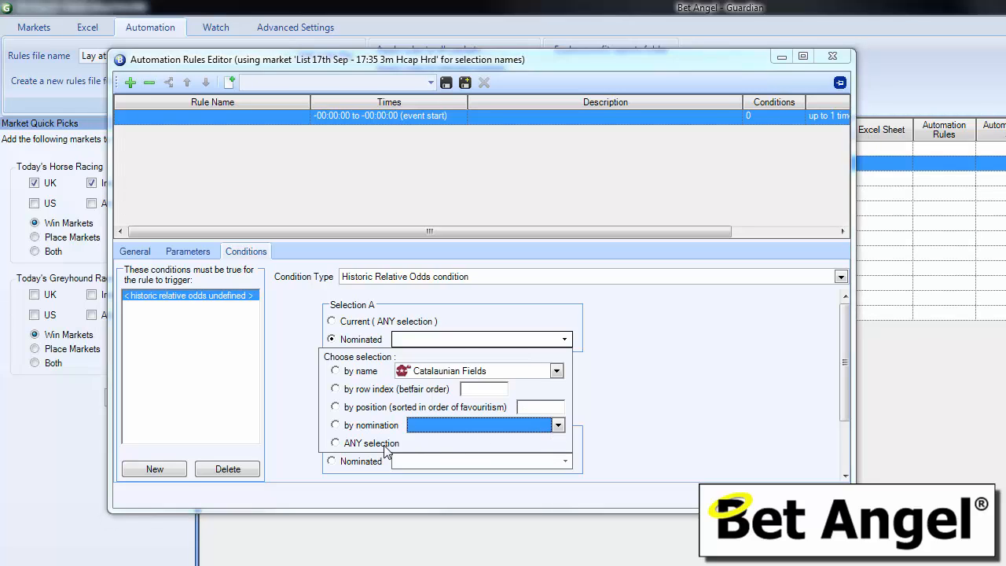
{"action": "left_click", "coordinate": [668, 382]}
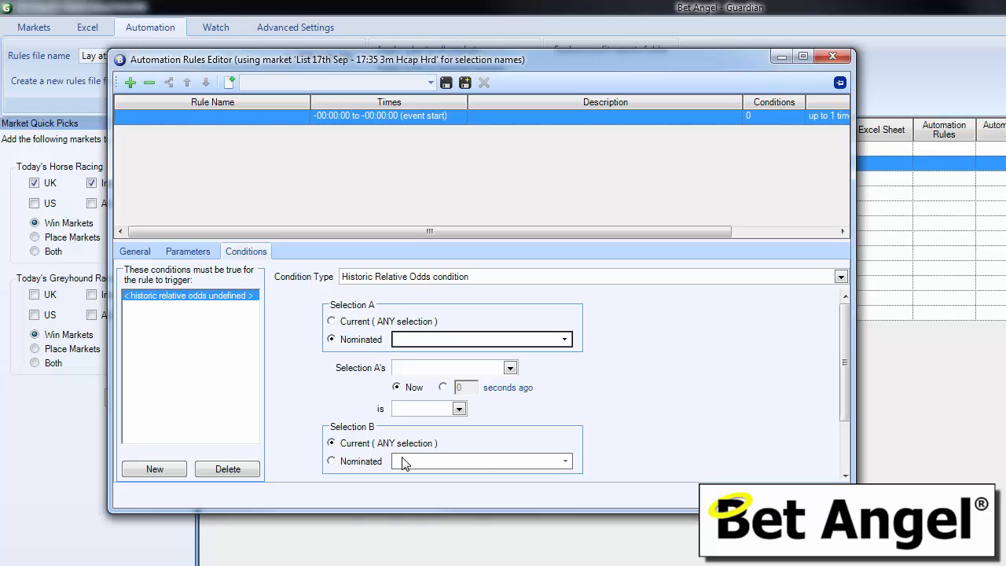
Set the condition's Selection B to Nominated and view its selection options without choosing one.
{"action": "left_click", "coordinate": [361, 459]}
{"action": "left_click", "coordinate": [477, 462]}
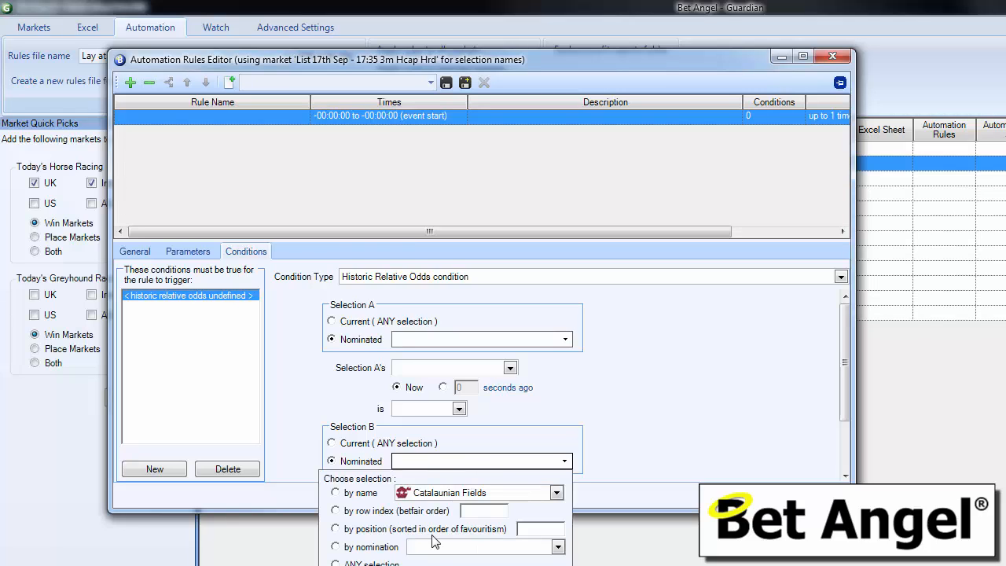
{"action": "left_click", "coordinate": [676, 365]}
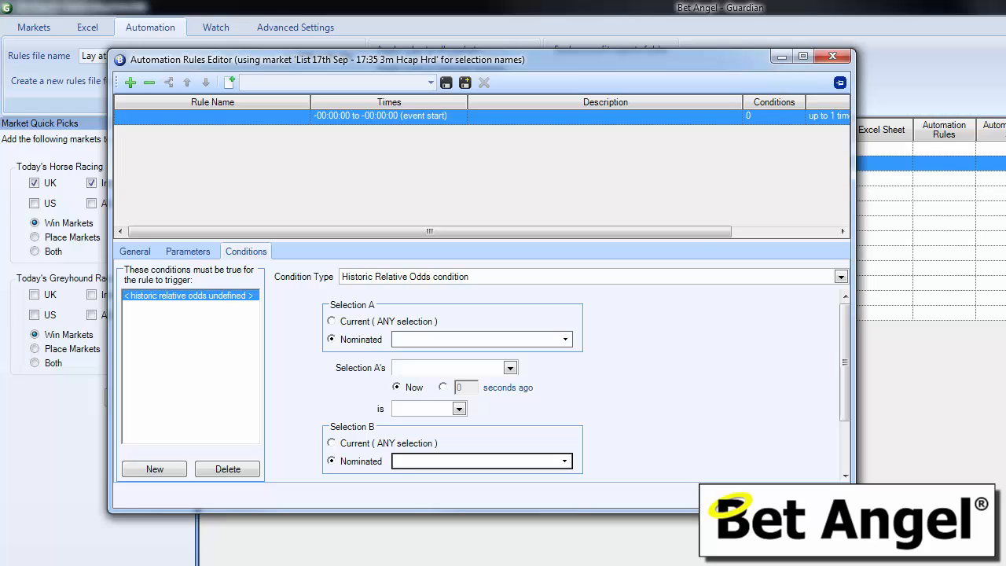
{"action": "left_click", "coordinate": [440, 341]}
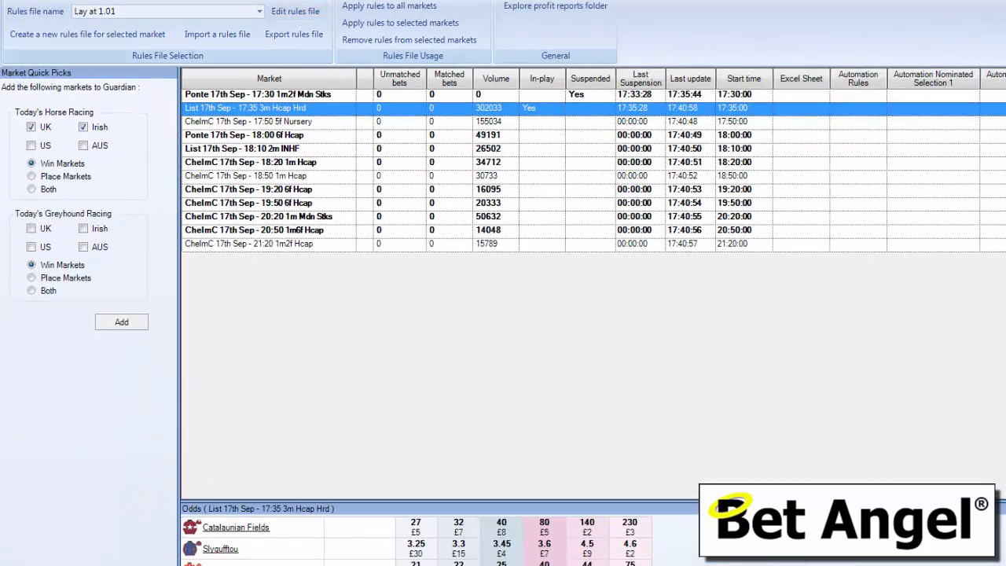
Open the "Lay at 1.01" rules file, examine its general settings, parameters and conditions, and close the editor.
{"action": "left_click", "coordinate": [295, 11]}
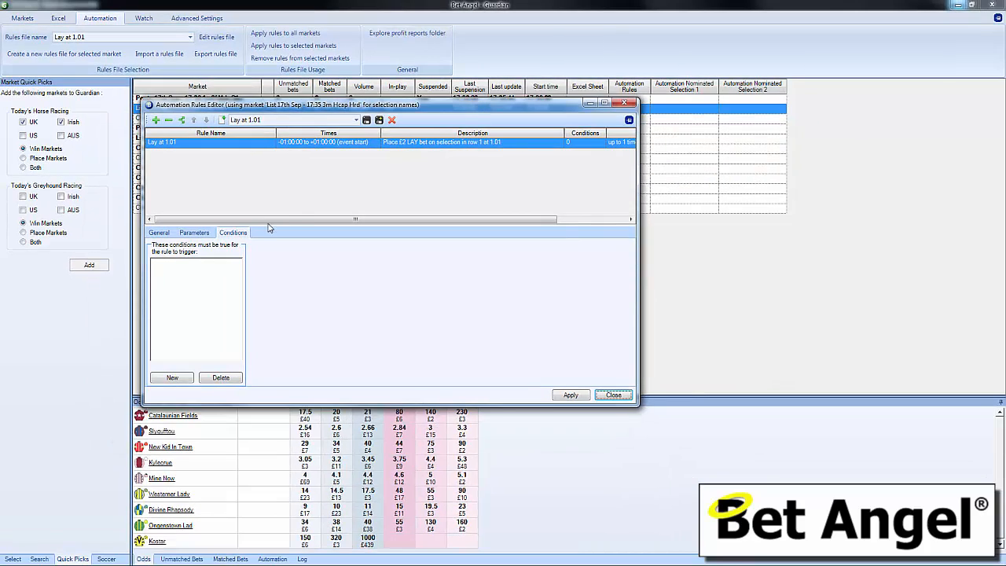
{"action": "left_click", "coordinate": [159, 232]}
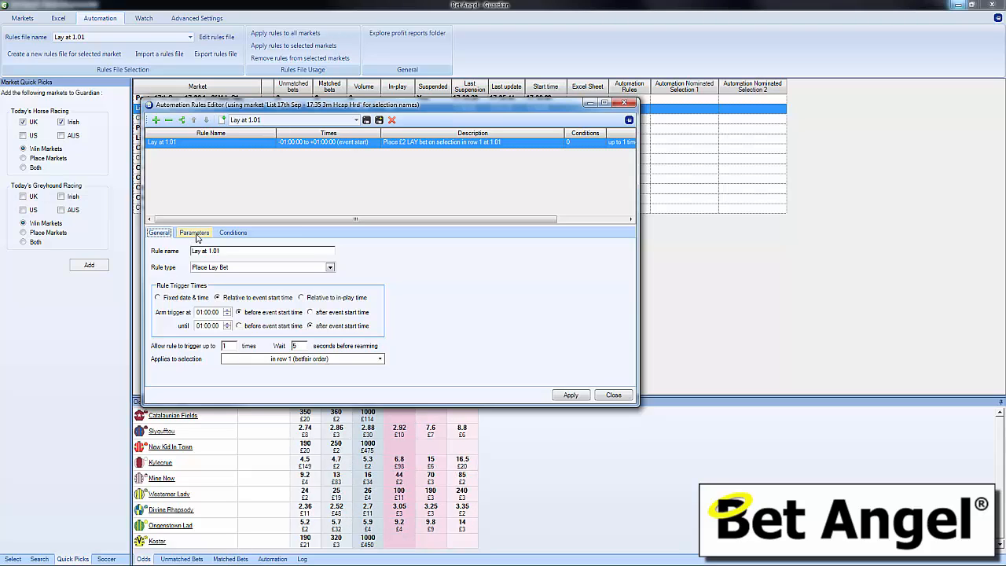
{"action": "left_click", "coordinate": [195, 234]}
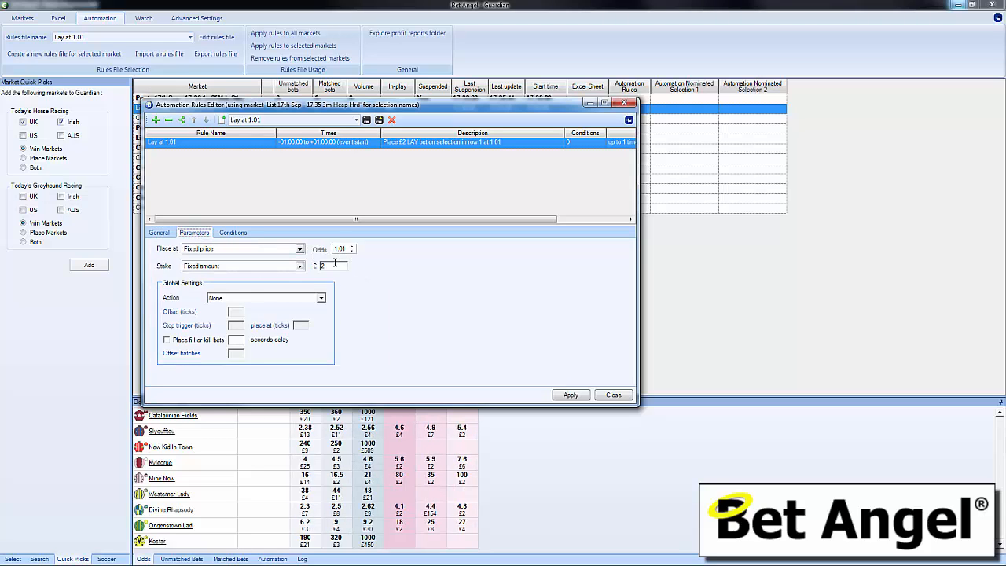
{"action": "left_click", "coordinate": [233, 233]}
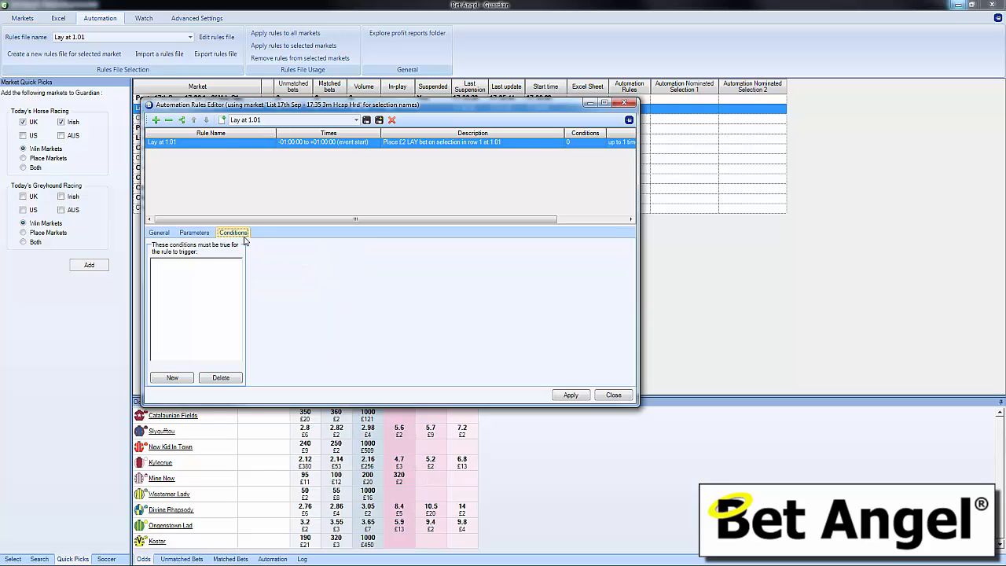
{"action": "left_click", "coordinate": [157, 234]}
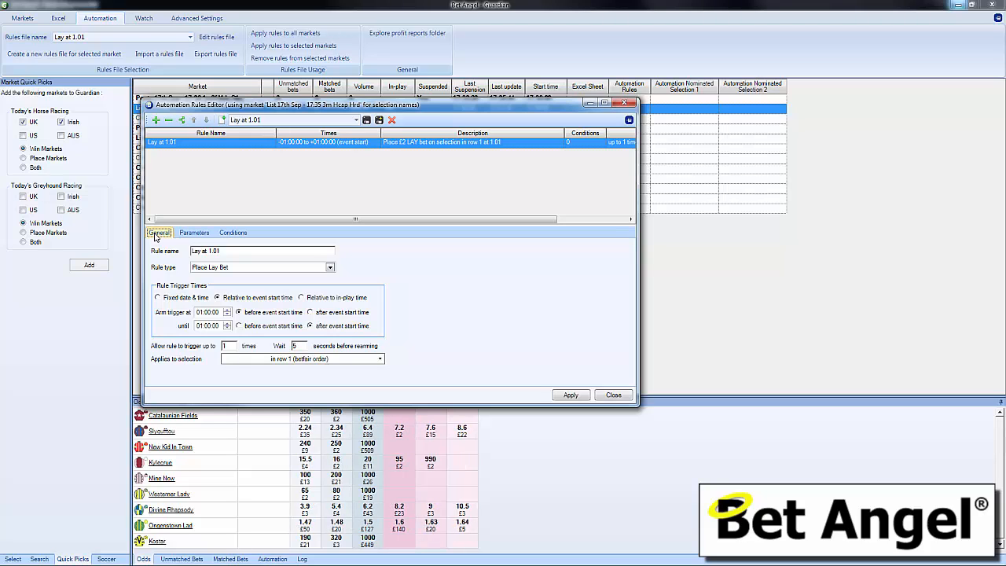
{"action": "left_click", "coordinate": [610, 395]}
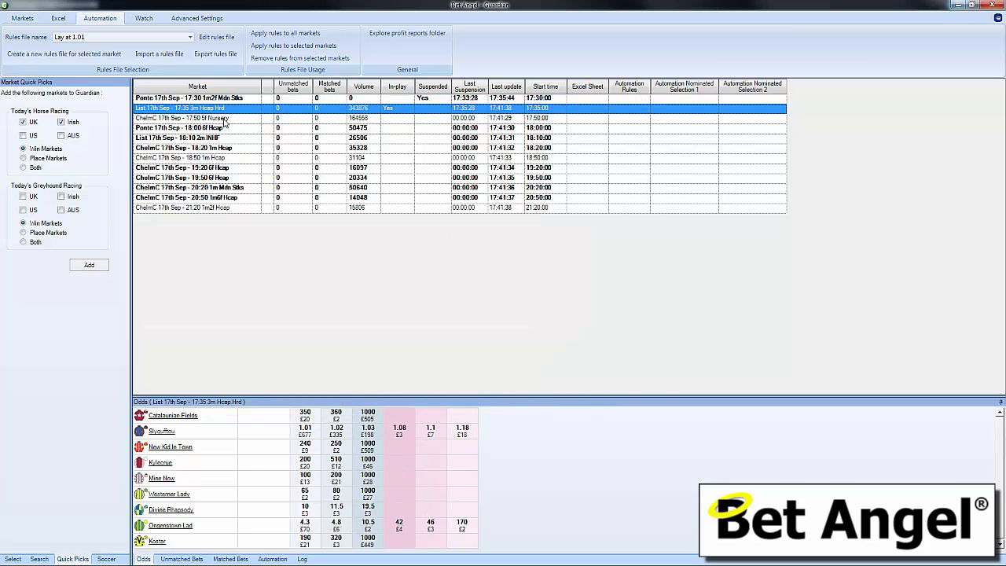
Assign the Lay at 1.01 automation rules to the ChelmC 17:50 5f Nursery market.
{"action": "left_click", "coordinate": [225, 118]}
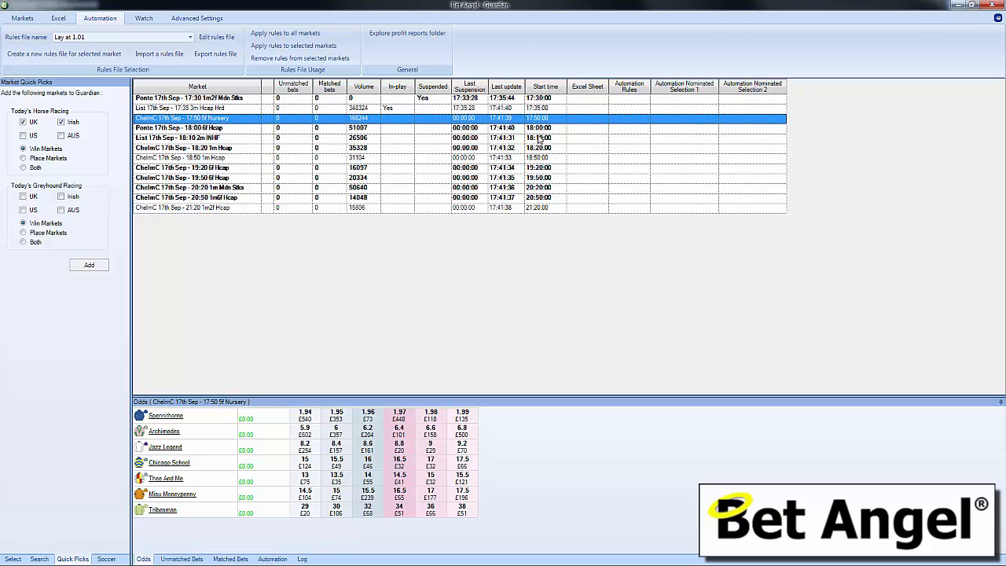
{"action": "left_click", "coordinate": [644, 119]}
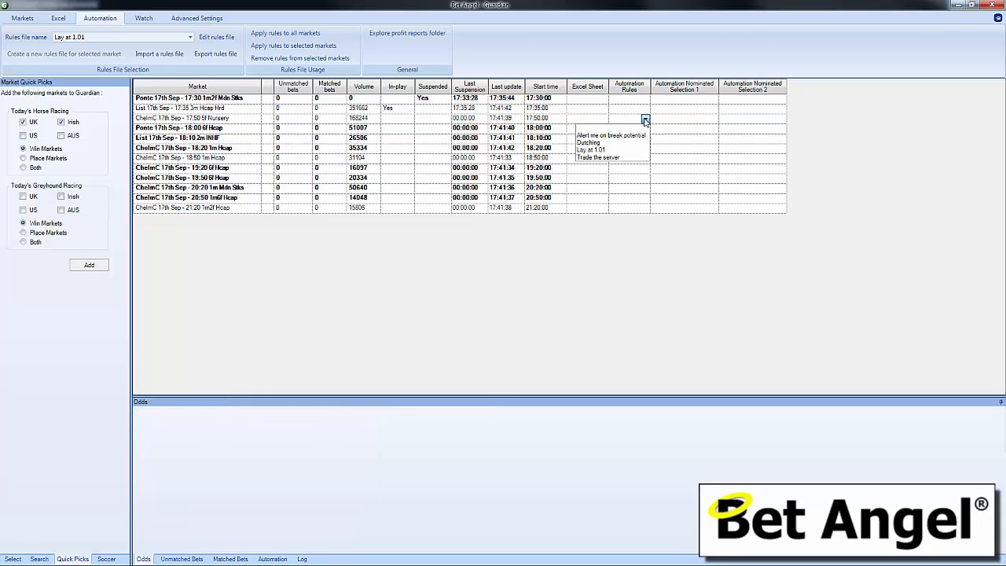
{"action": "left_click", "coordinate": [621, 150]}
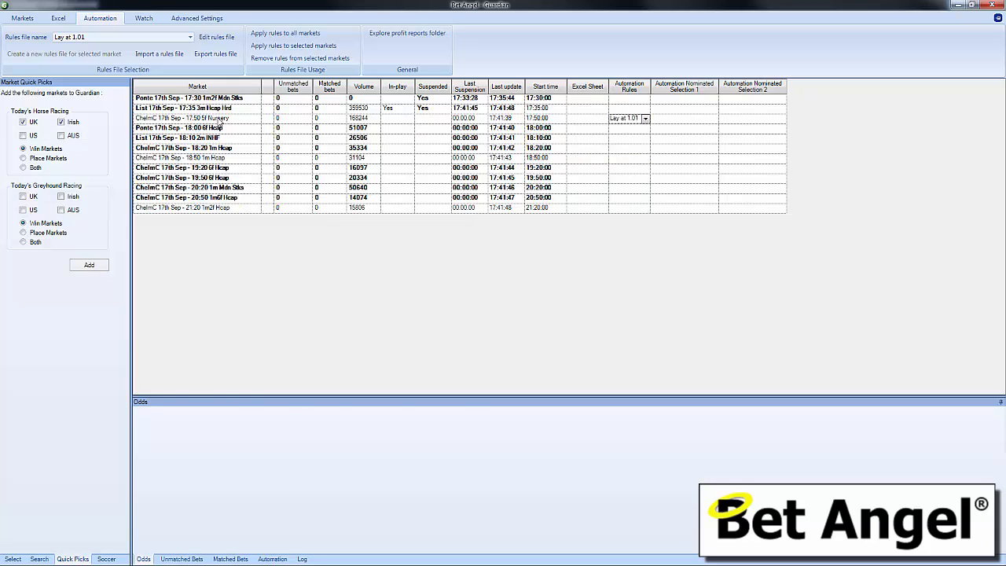
{"action": "left_click", "coordinate": [221, 120]}
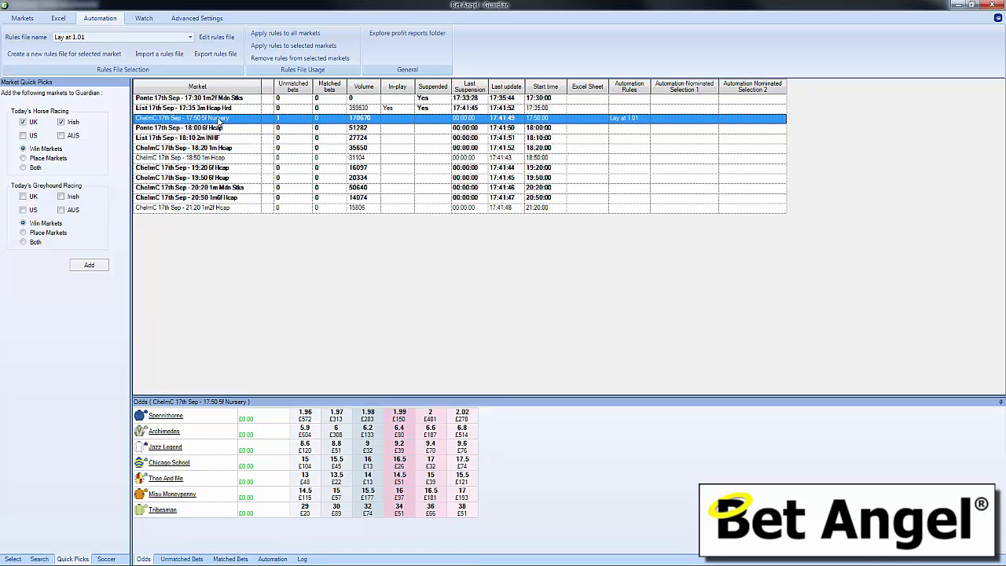
Check the 17:50 5f Nursery market's unmatched bets in the main Bet Angel window, and view its rule trigger details back in Guardian.
{"action": "double_click", "coordinate": [220, 120]}
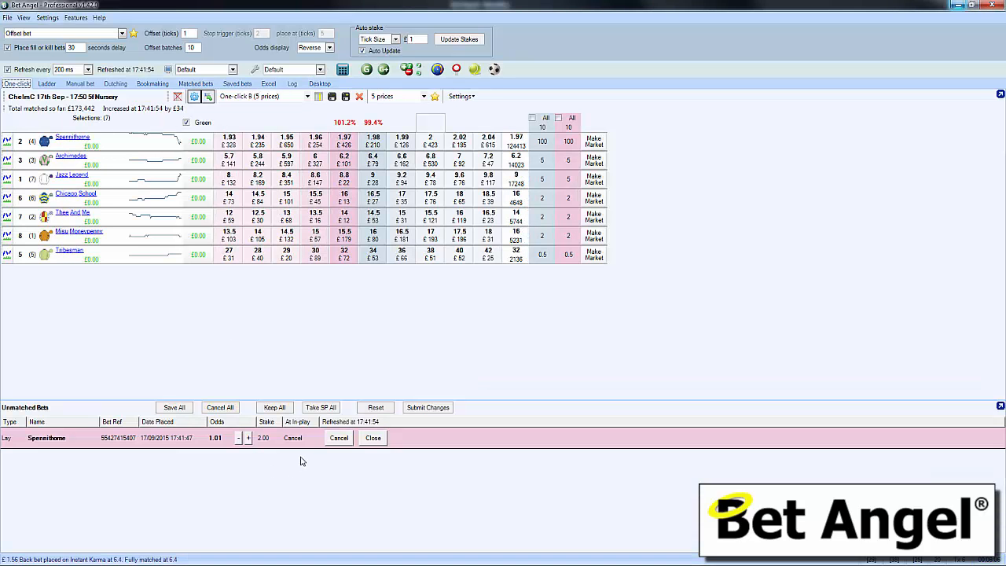
{"action": "left_click", "coordinate": [366, 71]}
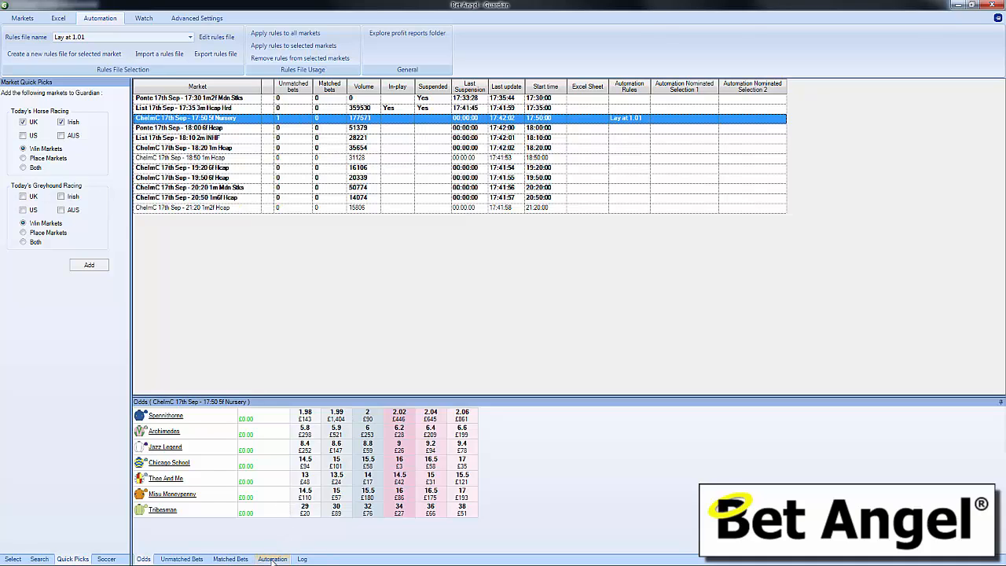
{"action": "left_click", "coordinate": [272, 559]}
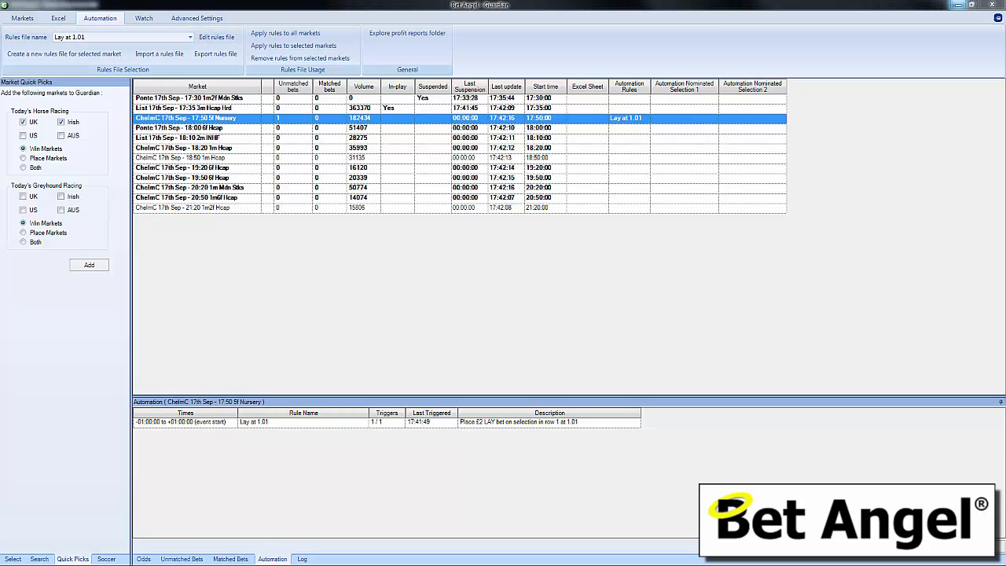
Open the Lay at 1.01 rules file, review its general trigger settings, and close the editor.
{"action": "left_click", "coordinate": [216, 37]}
{"action": "left_click_drag", "start_coordinate": [663, 103], "coordinate": [534, 83]}
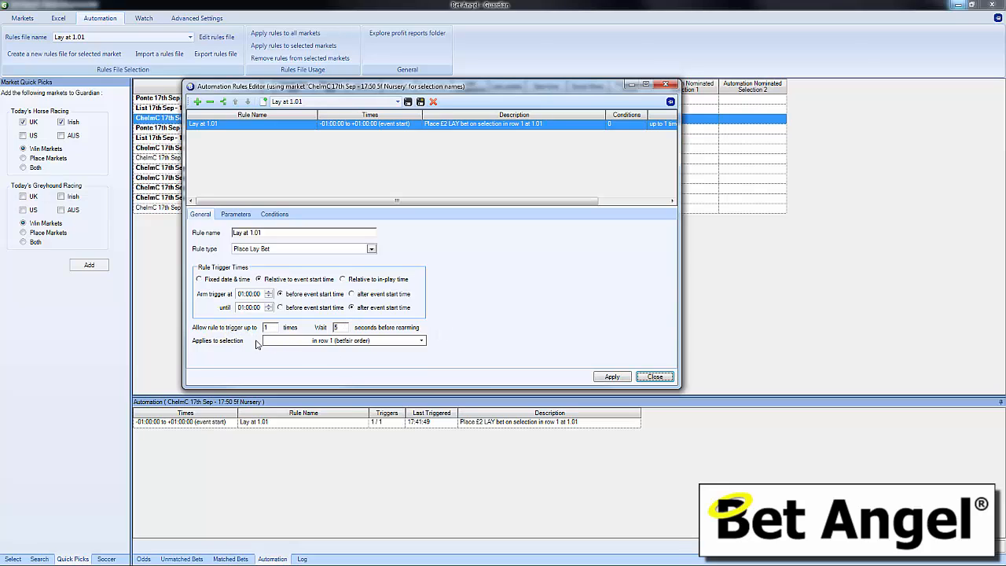
{"action": "left_click", "coordinate": [654, 377]}
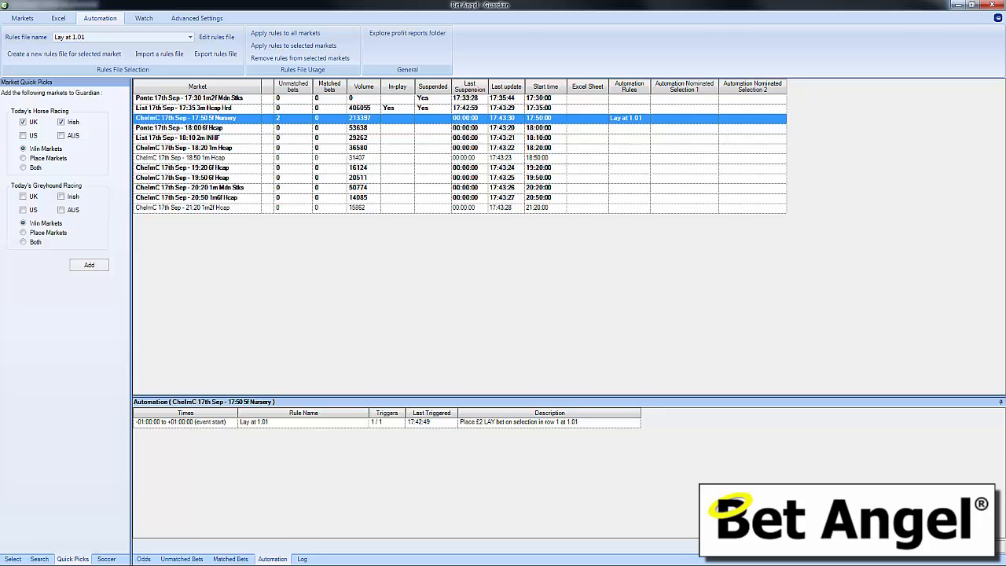
Remove the rules from the 17:50 5f Nursery market and assign the Lay at 1.01 rules file to it again.
{"action": "left_click", "coordinate": [300, 58]}
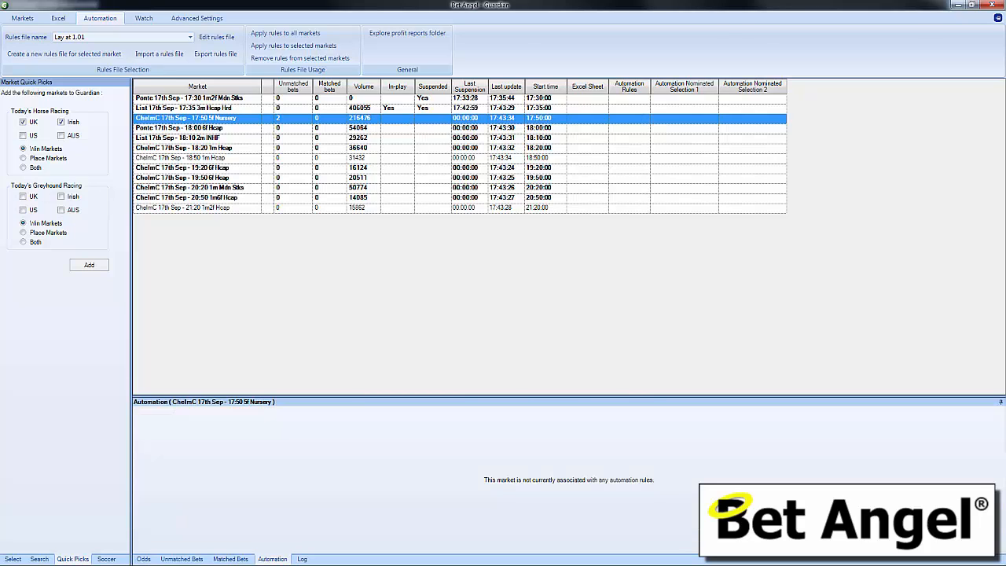
{"action": "left_click", "coordinate": [643, 119]}
{"action": "left_click", "coordinate": [645, 120]}
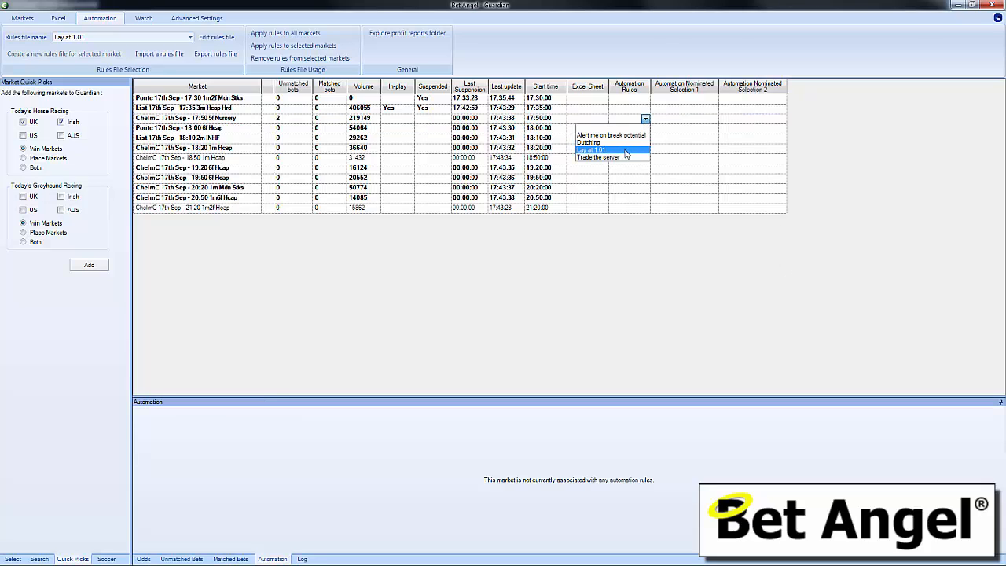
{"action": "left_click", "coordinate": [626, 151]}
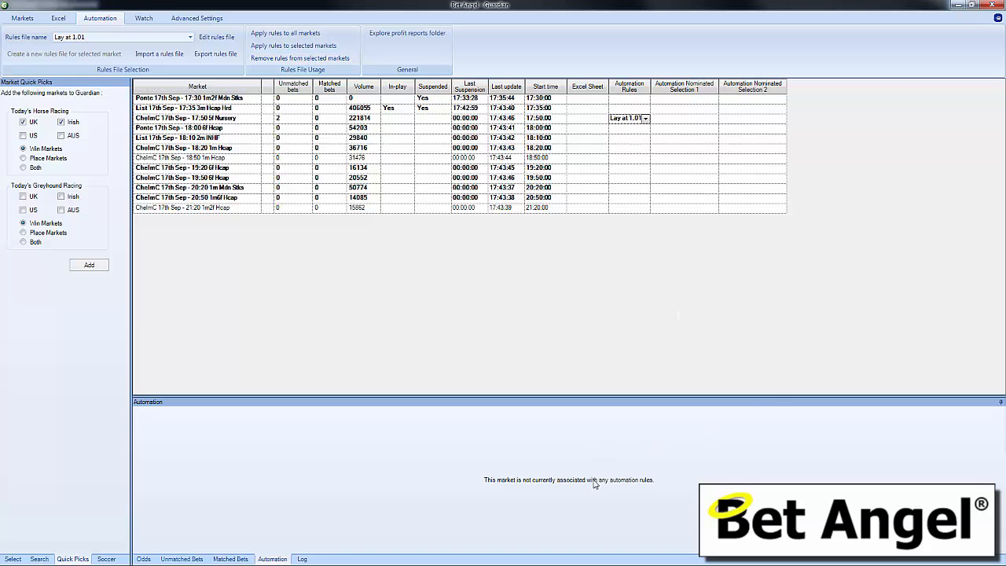
{"action": "left_click", "coordinate": [619, 139]}
{"action": "left_click", "coordinate": [228, 120]}
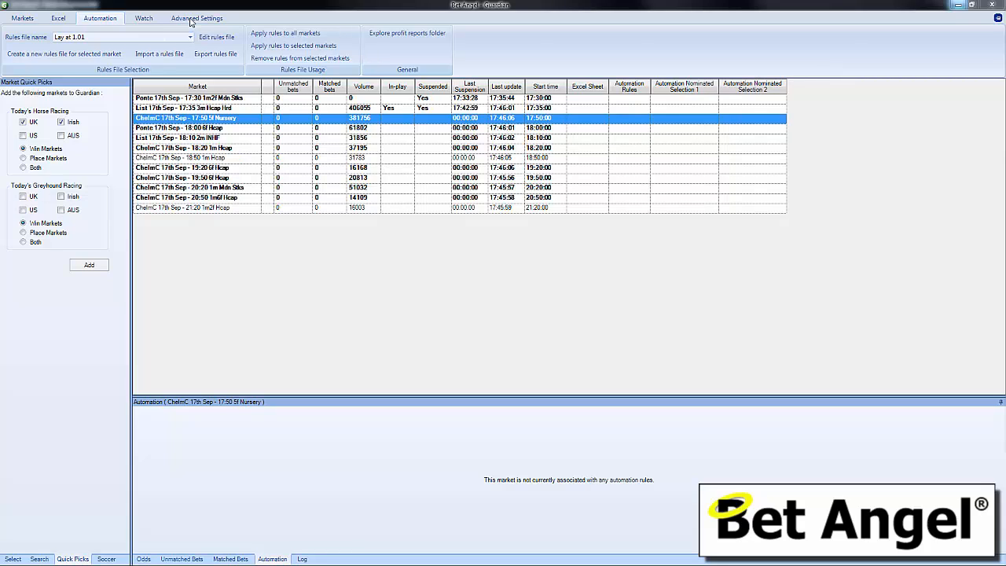
Compare the automation profit reports option with the advanced reporting settings, and enable exporting reports on market closure.
{"action": "left_click", "coordinate": [190, 22]}
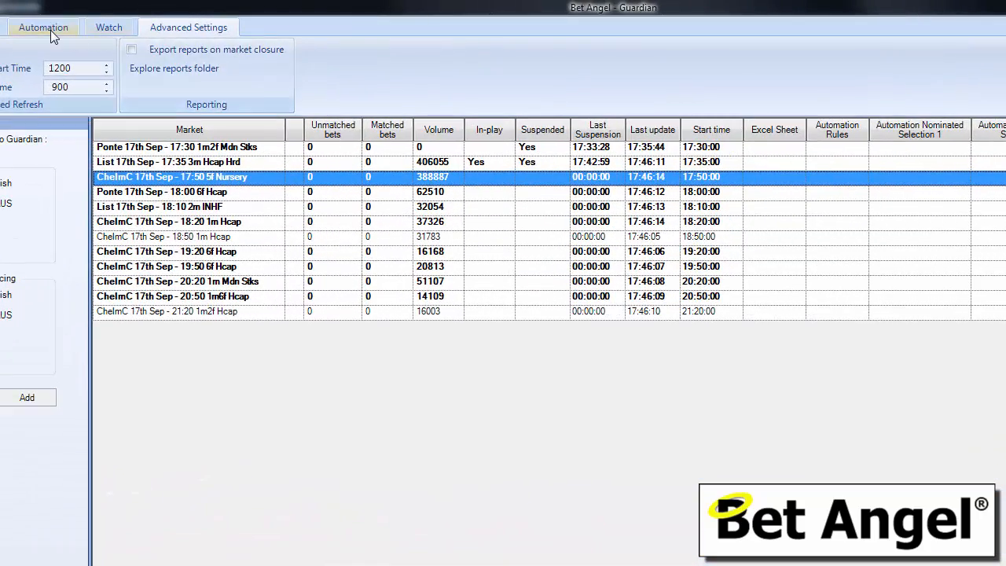
{"action": "left_click", "coordinate": [82, 20]}
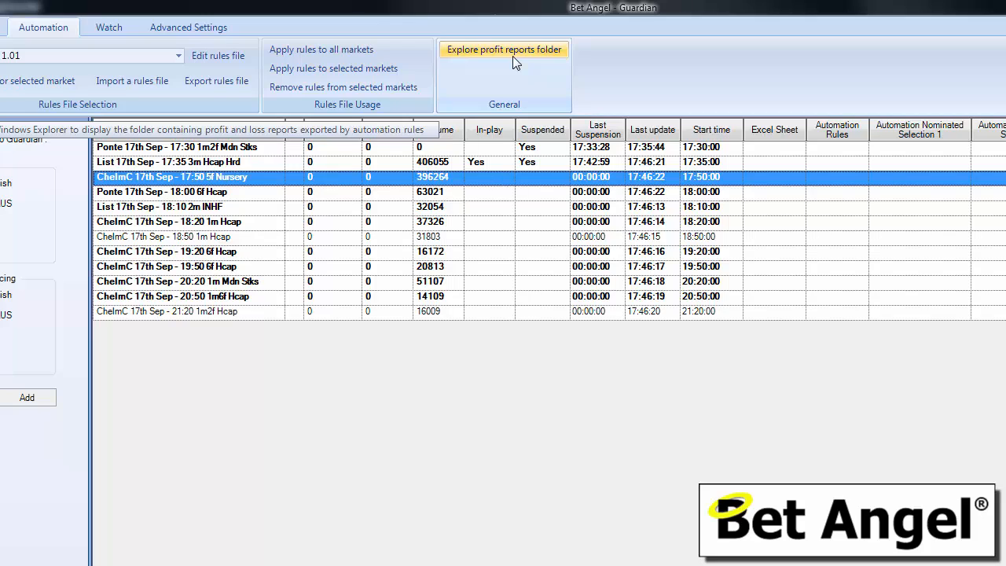
{"action": "left_click", "coordinate": [187, 27]}
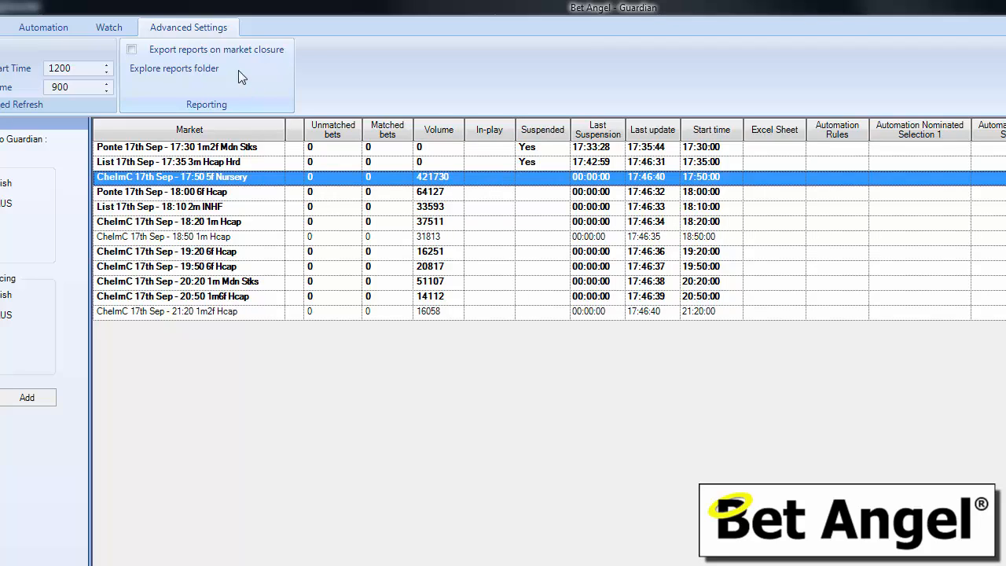
{"action": "left_click", "coordinate": [131, 50]}
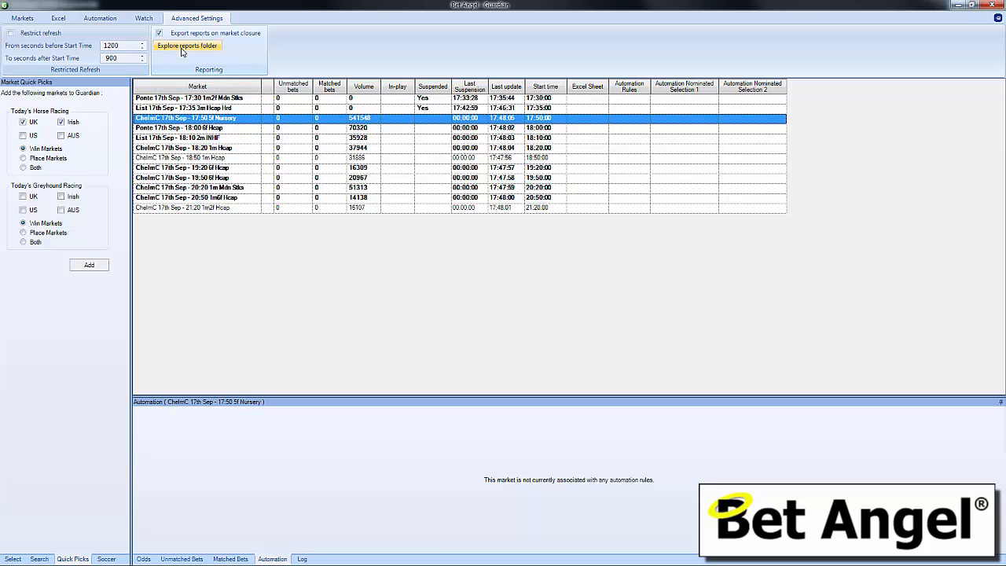
Open the market reports folder and examine the log files exported for 16_09_2015.
{"action": "left_click", "coordinate": [186, 46]}
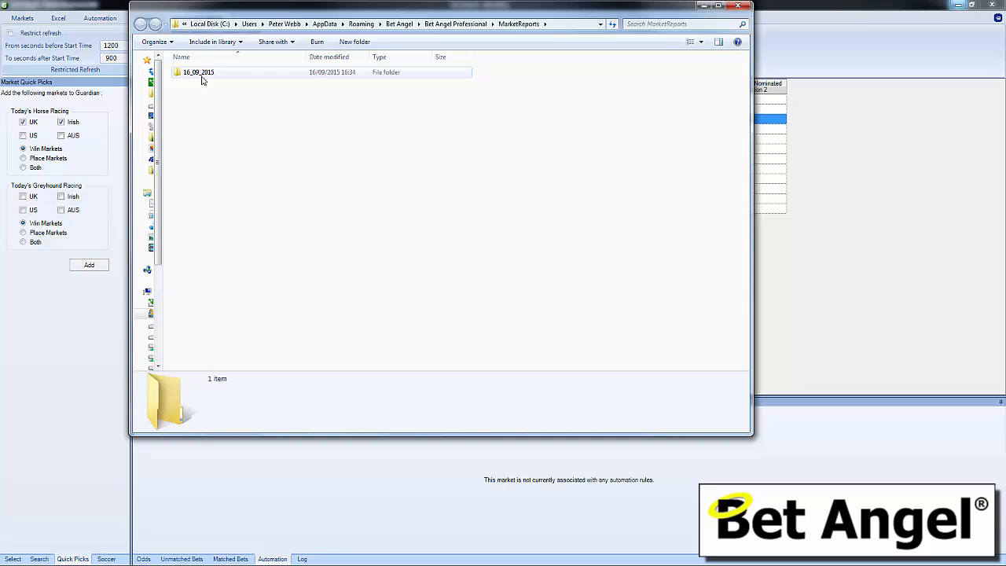
{"action": "double_click", "coordinate": [202, 80]}
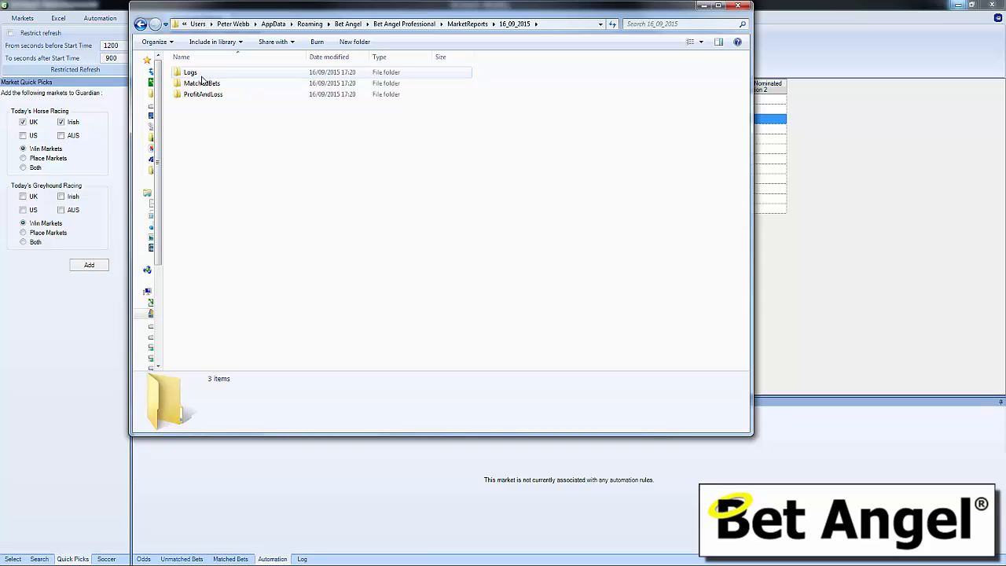
{"action": "double_click", "coordinate": [201, 76]}
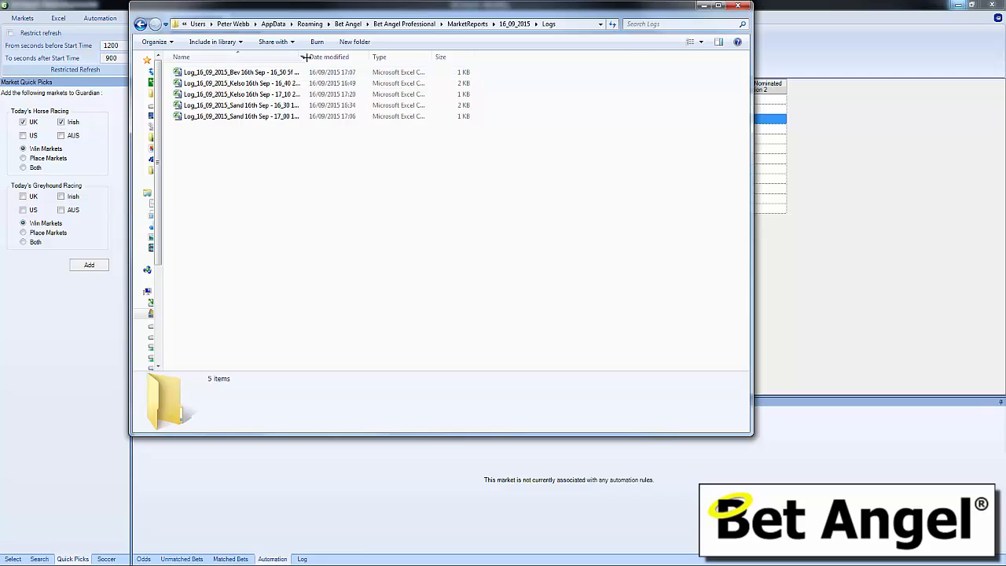
{"action": "left_click_drag", "start_coordinate": [308, 56], "coordinate": [355, 56]}
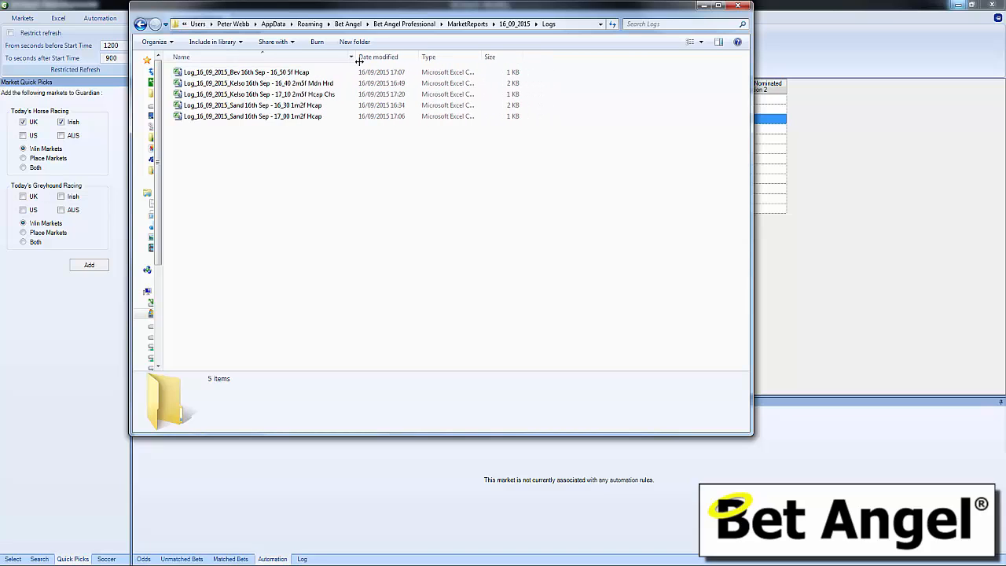
{"action": "left_click", "coordinate": [514, 23]}
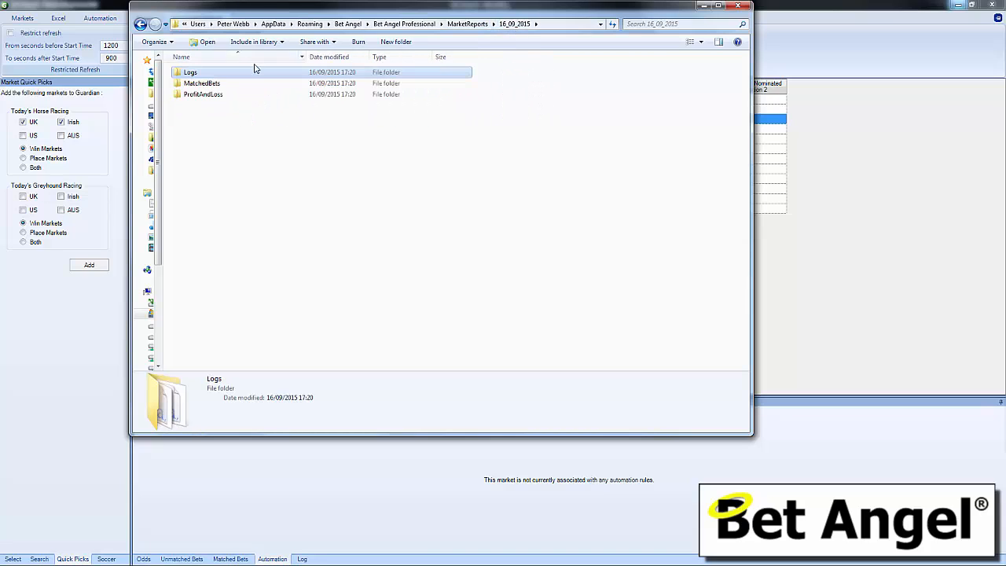
Examine the MatchedBets and ProfitAndLoss report files for 16_09_2015, and close the reports folder window.
{"action": "double_click", "coordinate": [226, 84]}
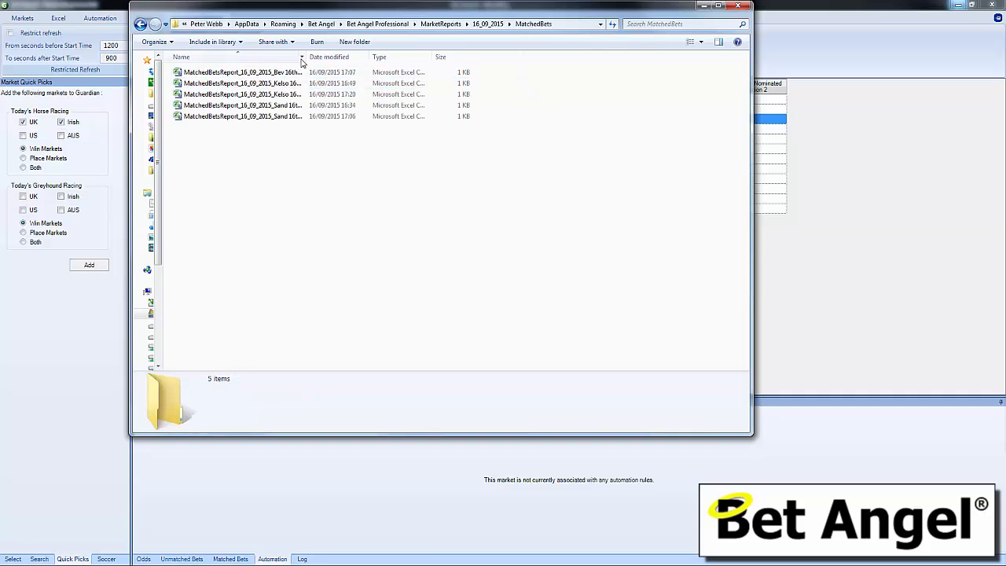
{"action": "left_click_drag", "start_coordinate": [307, 57], "coordinate": [399, 56]}
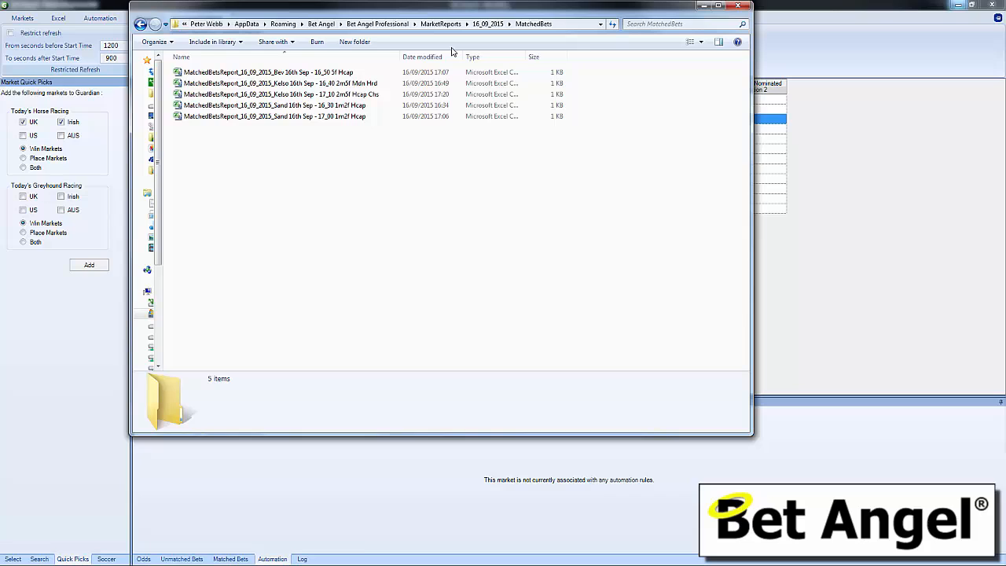
{"action": "left_click", "coordinate": [486, 25]}
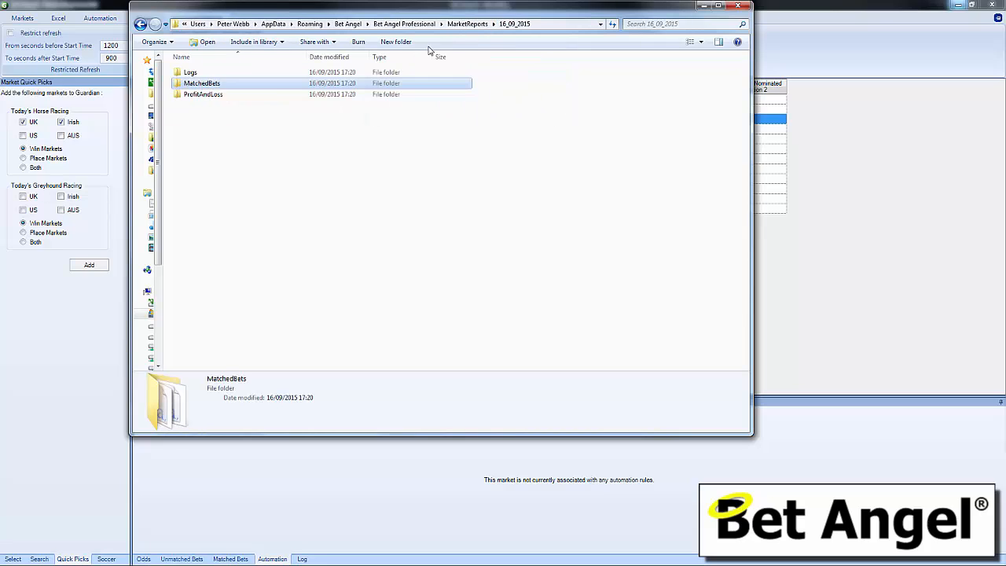
{"action": "double_click", "coordinate": [218, 96]}
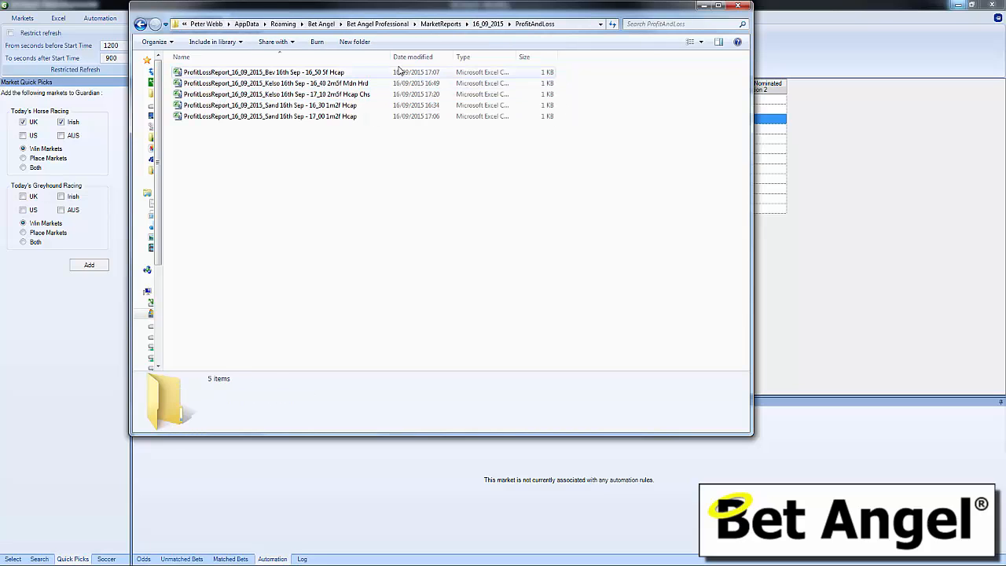
{"action": "left_click_drag", "start_coordinate": [390, 57], "coordinate": [407, 56]}
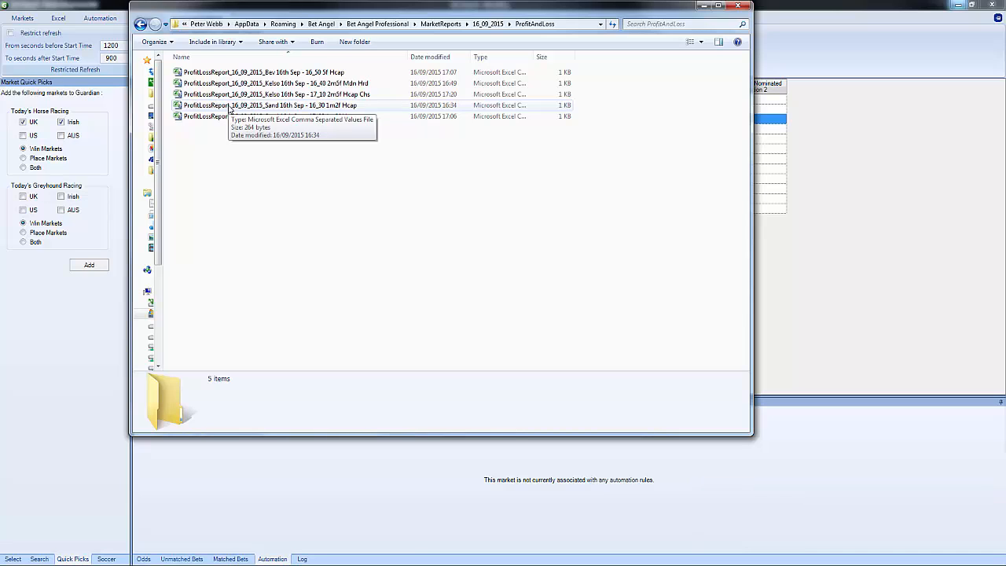
{"action": "left_click", "coordinate": [451, 27]}
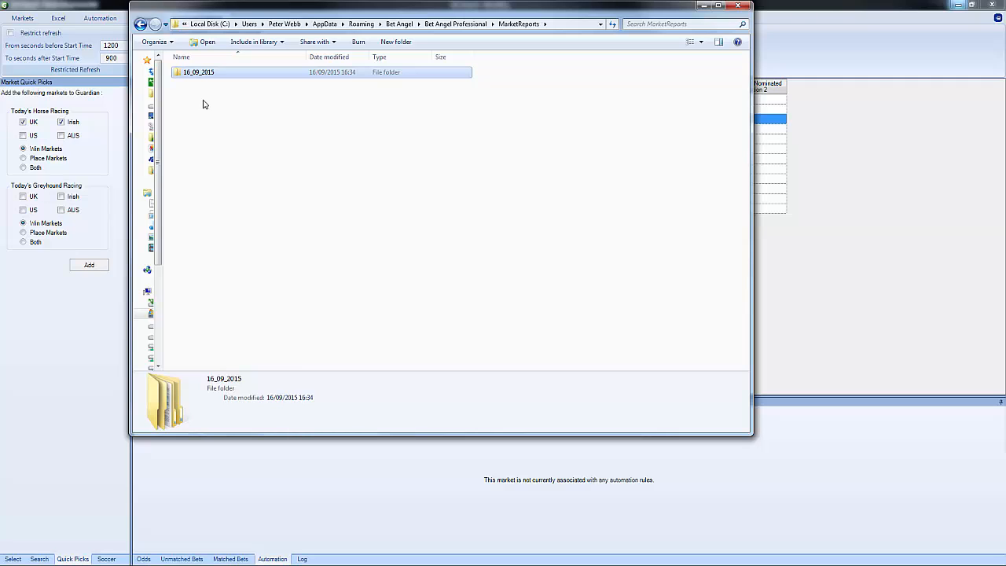
{"action": "left_click", "coordinate": [738, 5]}
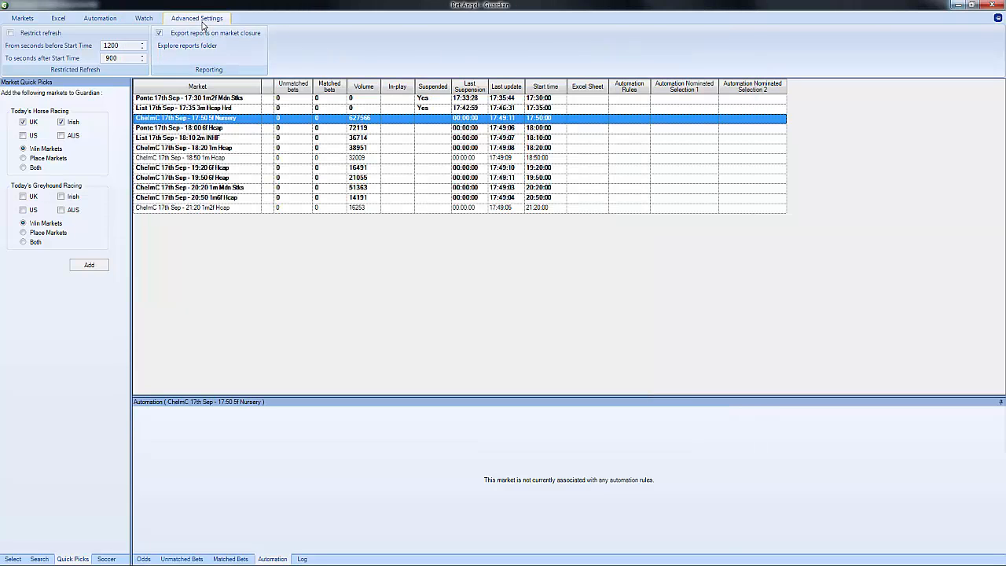